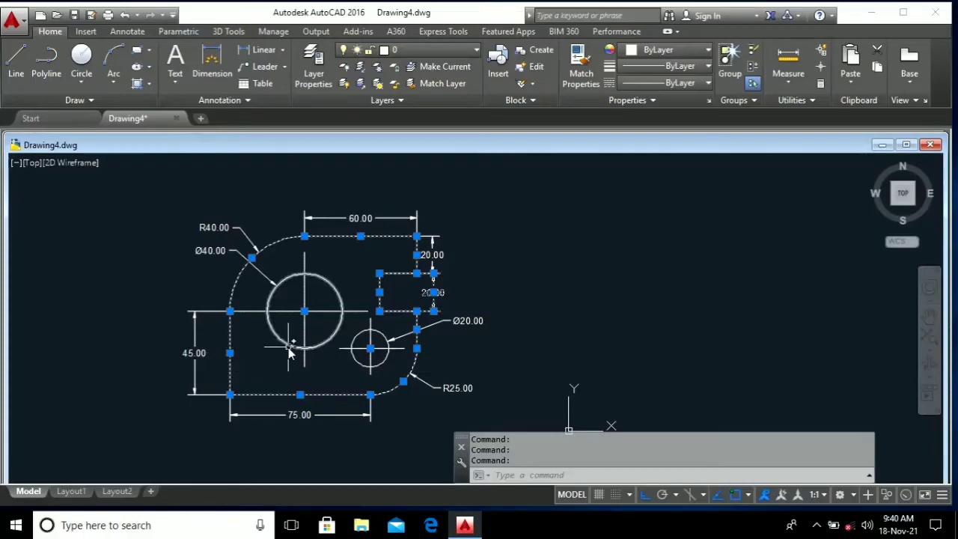
Select the Ø40 and Ø20 circles and open the Object Color list
left_click(290, 351)
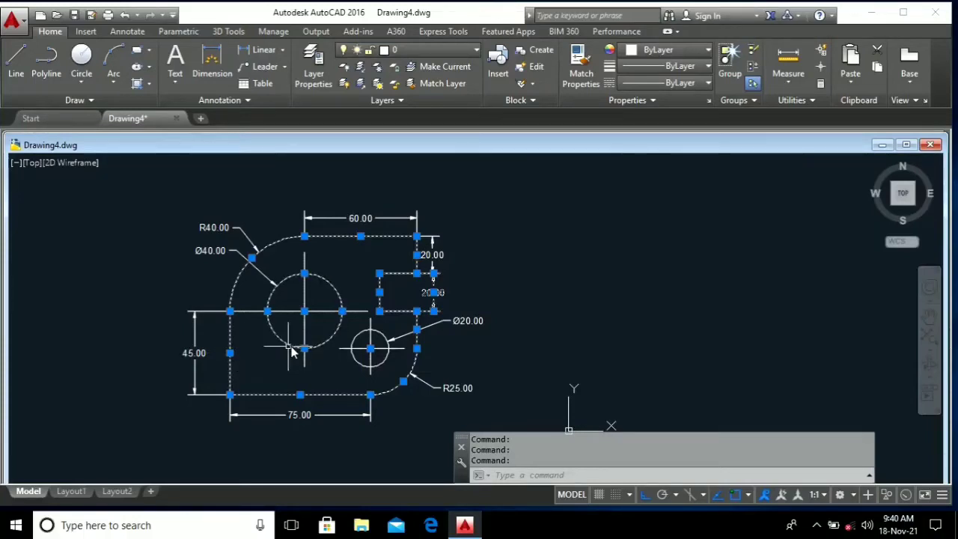
left_click(367, 367)
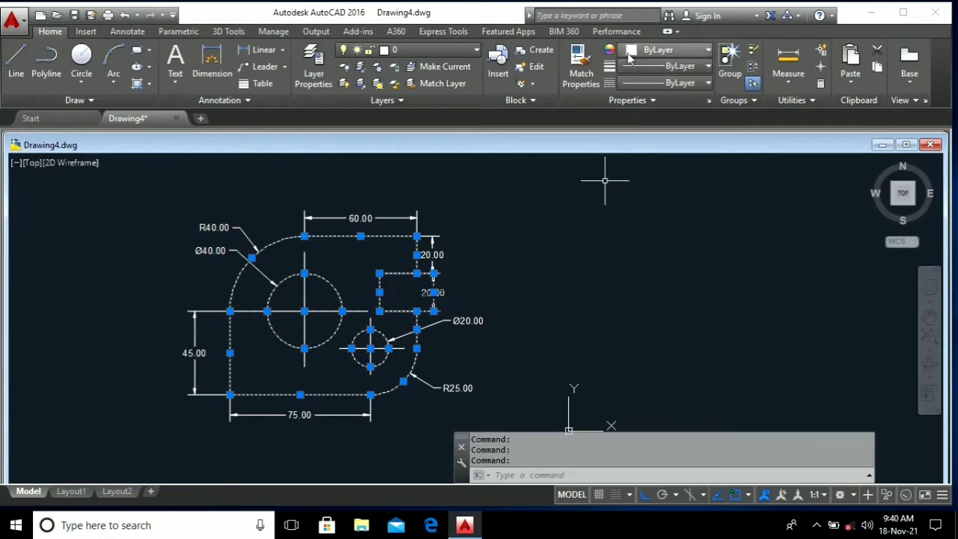
left_click(708, 51)
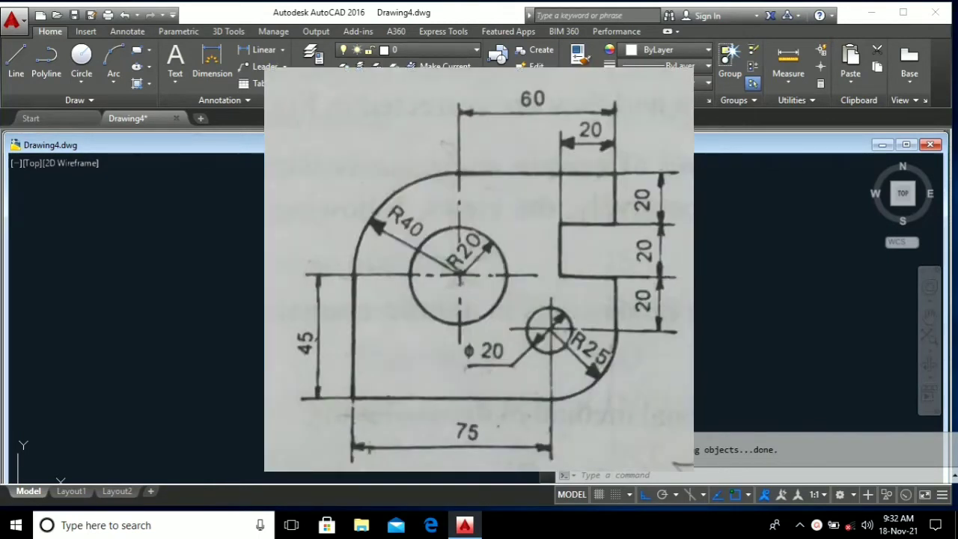
Set the drawing limits with LIMITS, lower-left 0,0 and upper-right 400,400
type("limi")
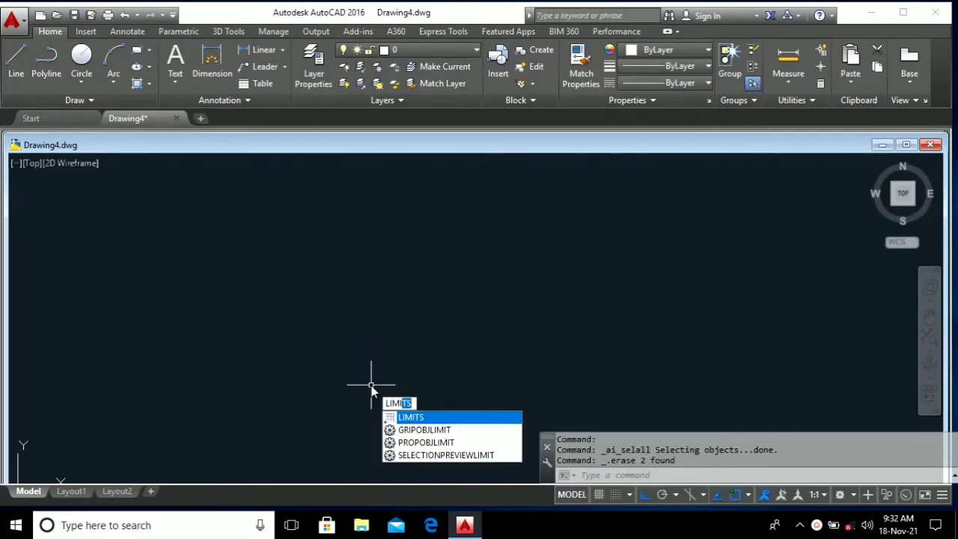
left_click(408, 418)
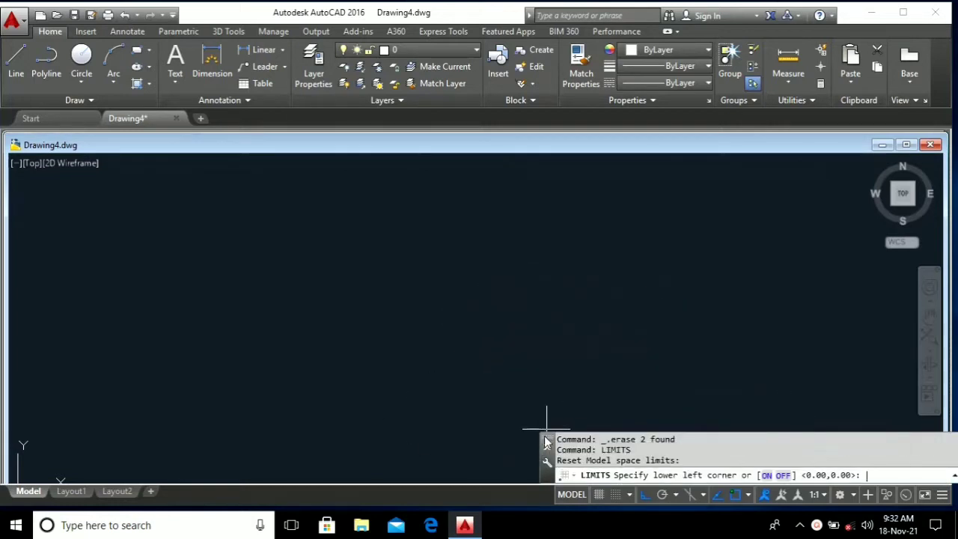
left_click_drag(545, 441, 460, 442)
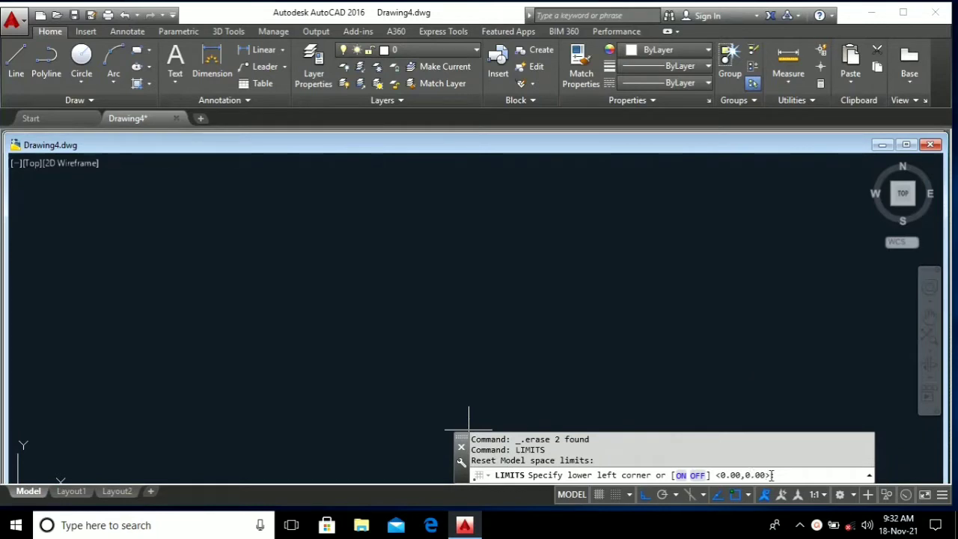
type("0,0")
key("Return")
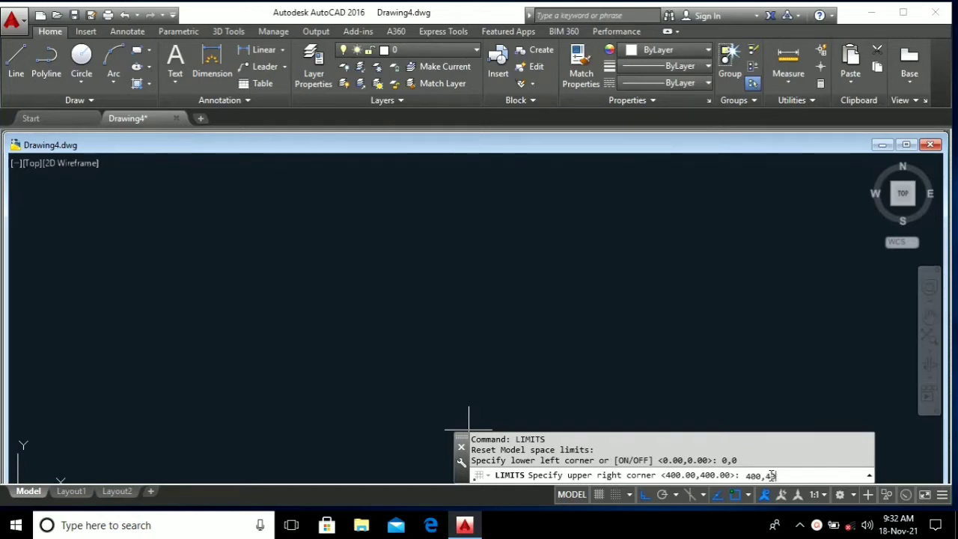
type("00")
key("Return")
key("Return")
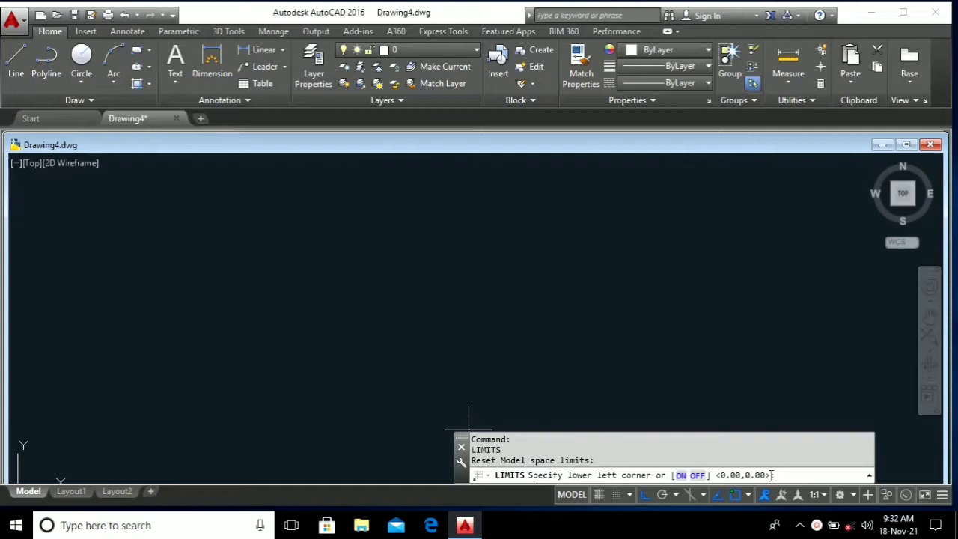
key("Escape")
key("Escape")
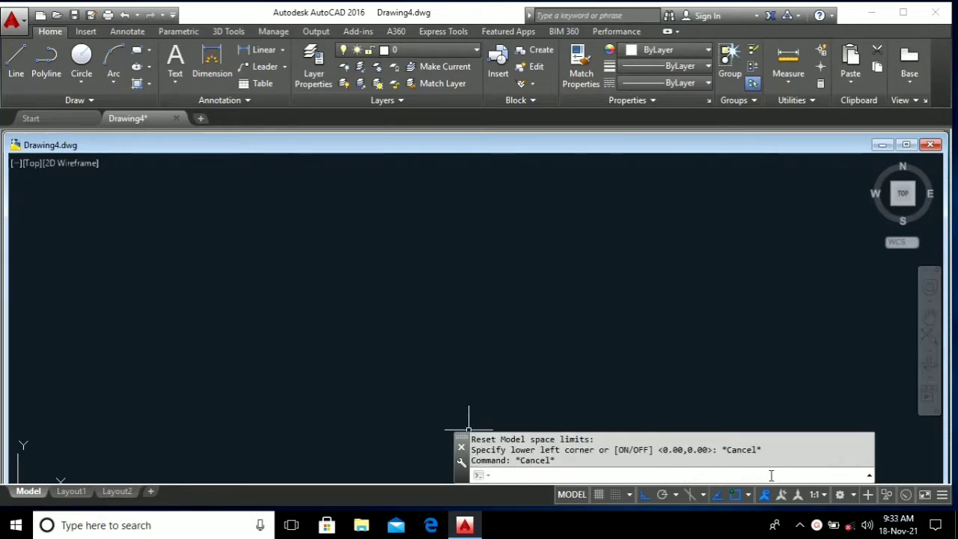
key("Escape")
key("Escape")
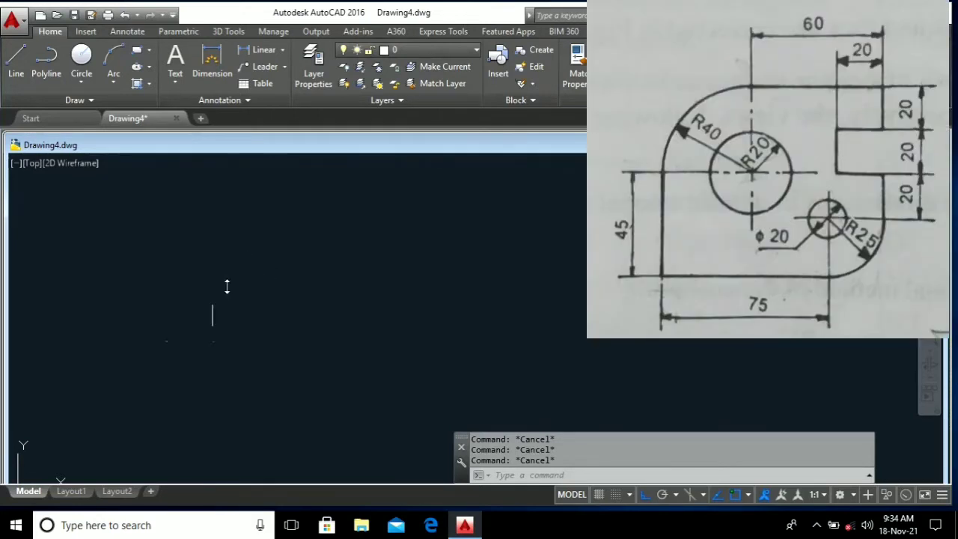
Draw the 75-unit horizontal bottom edge of the plate
left_click(12, 66)
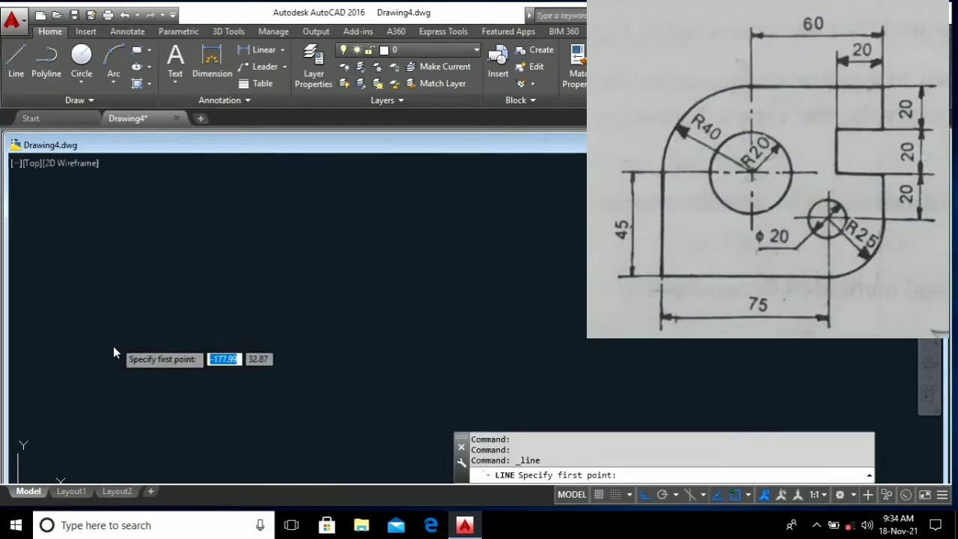
left_click(99, 400)
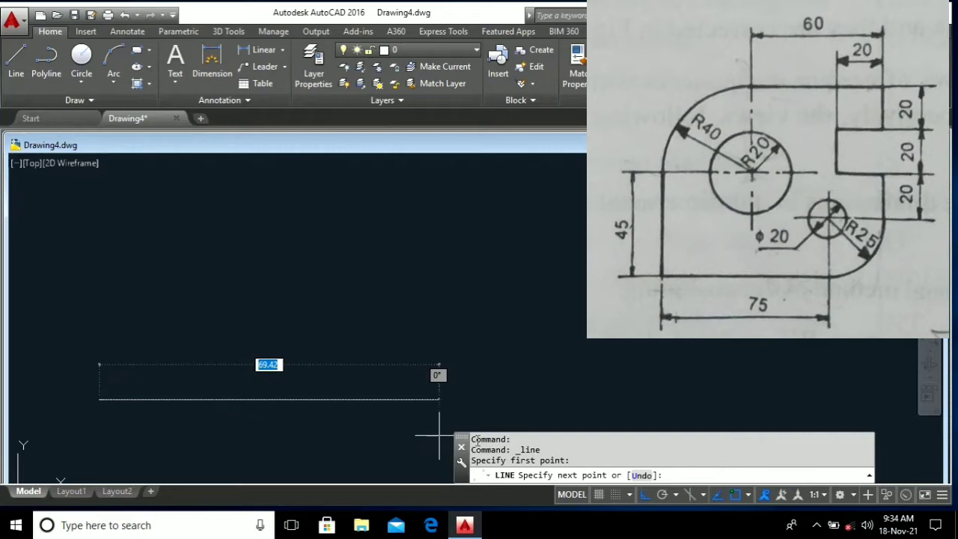
type("75")
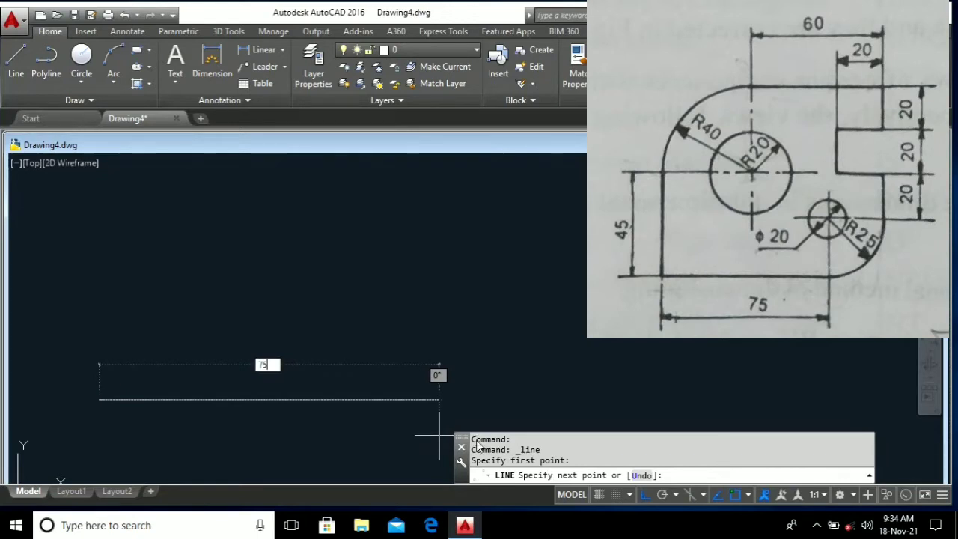
key("Return")
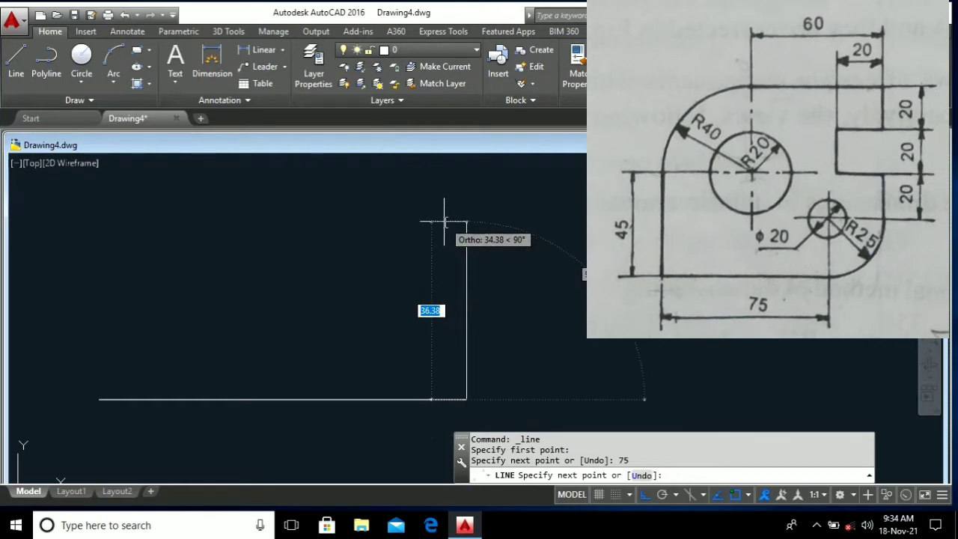
key("Escape")
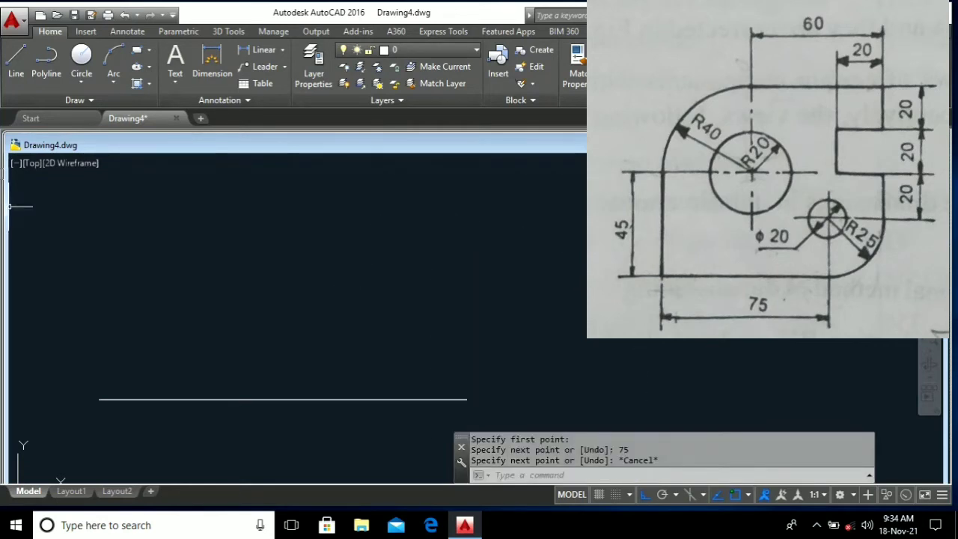
From the bottom edge's left end, draw 45 up, 40 right and 40 up
left_click(16, 60)
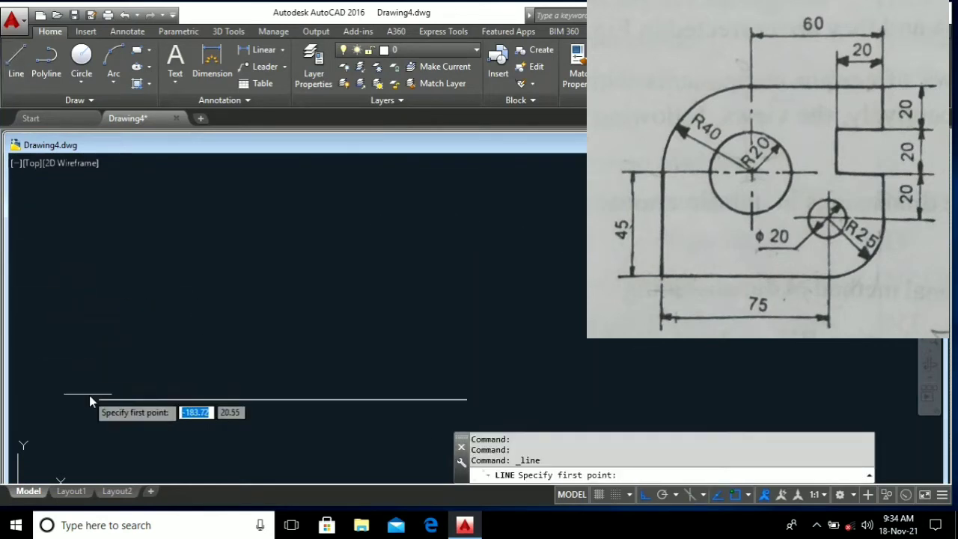
left_click(100, 399)
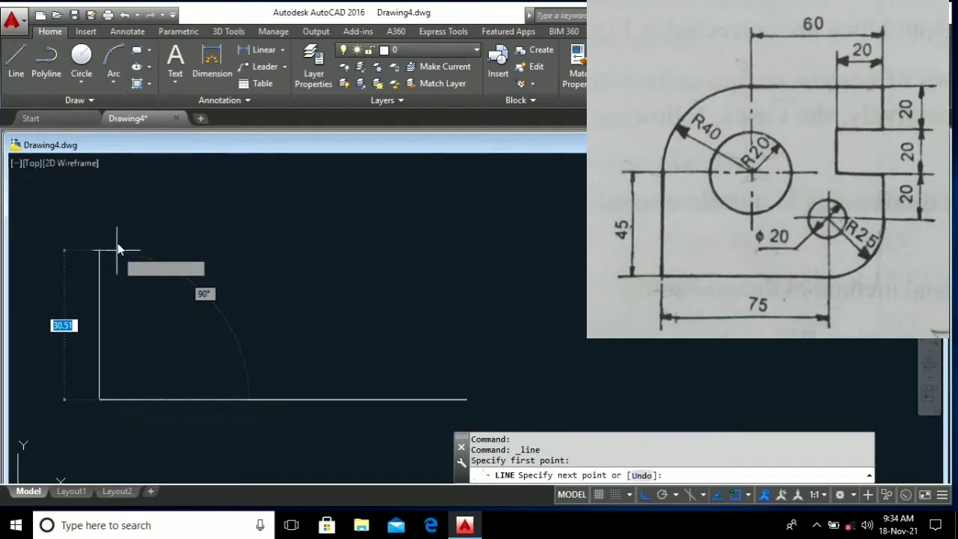
type("45")
key("Return")
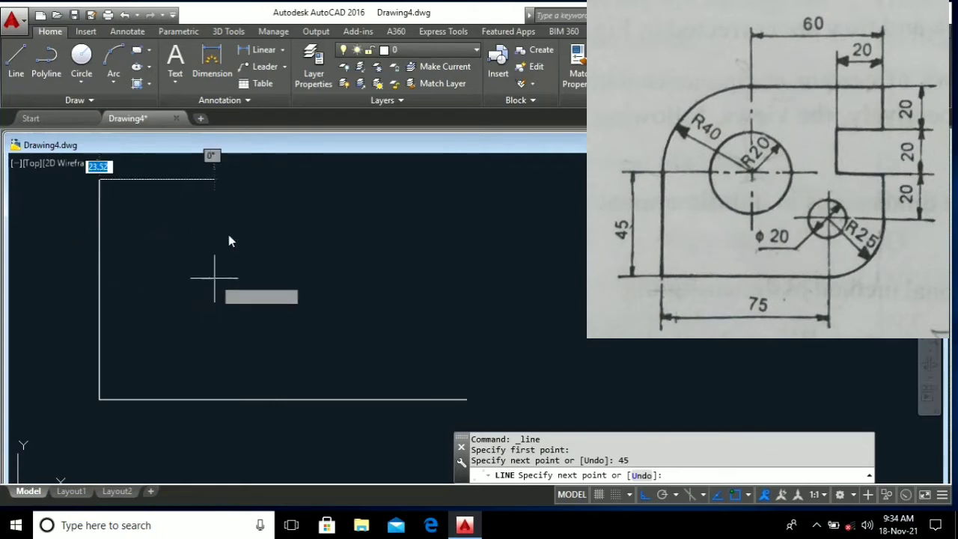
middle_click_drag(241, 235, 235, 297)
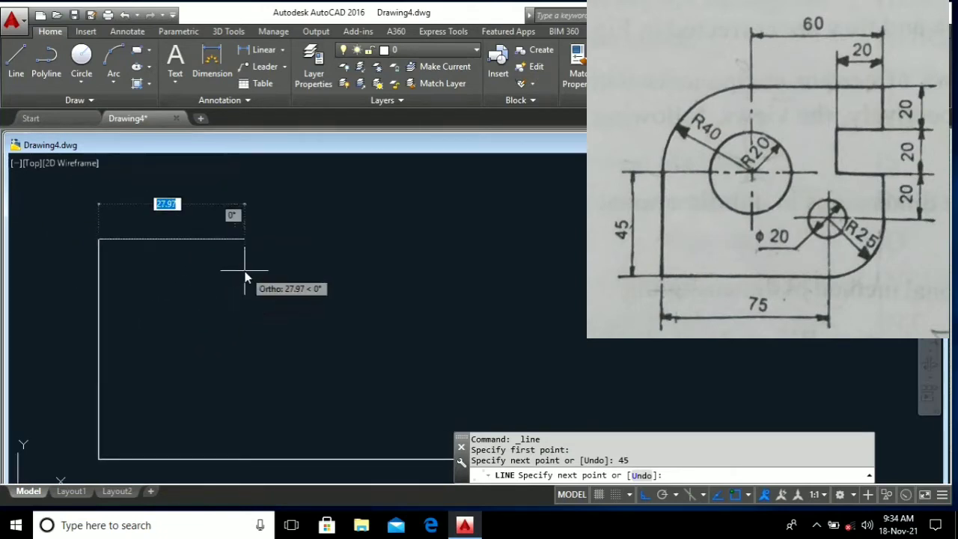
type("40")
key("Return")
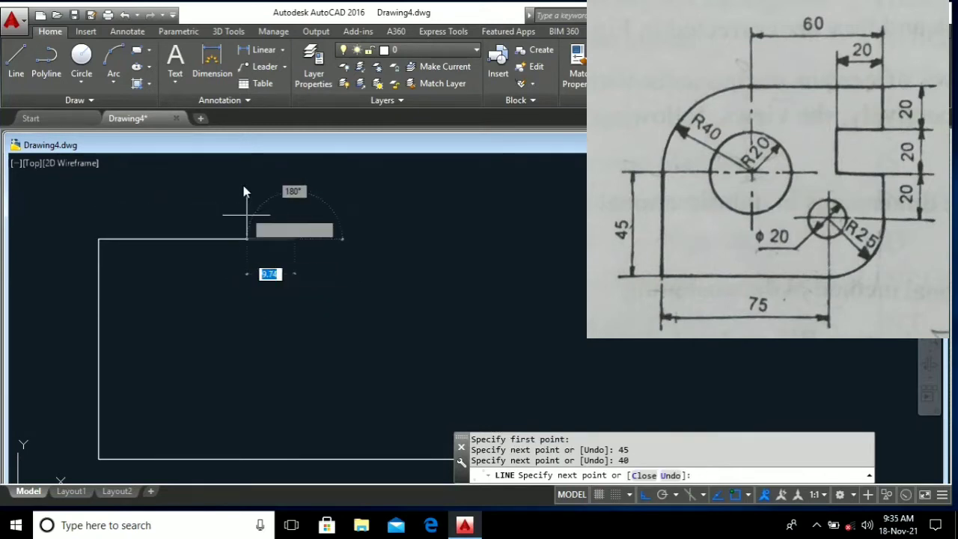
type("4")
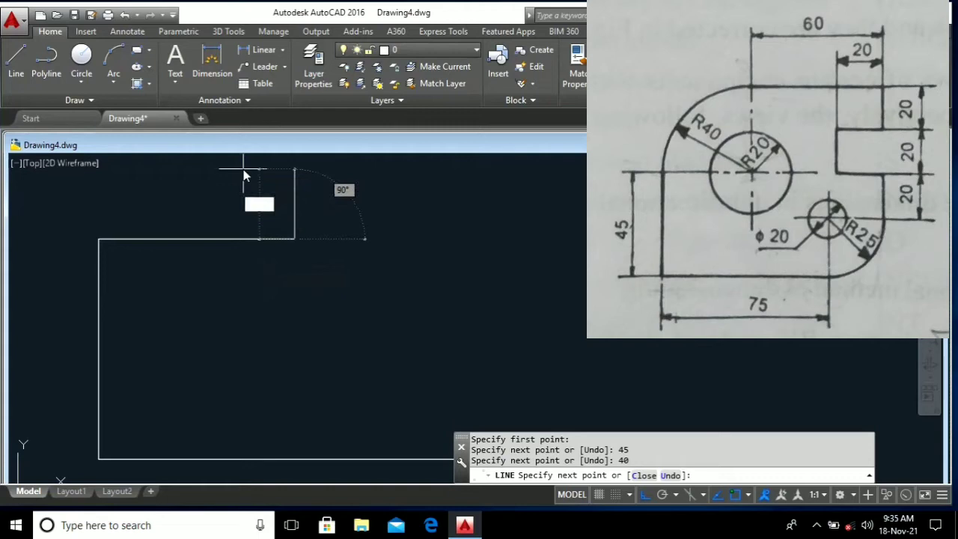
type("0")
key("Return")
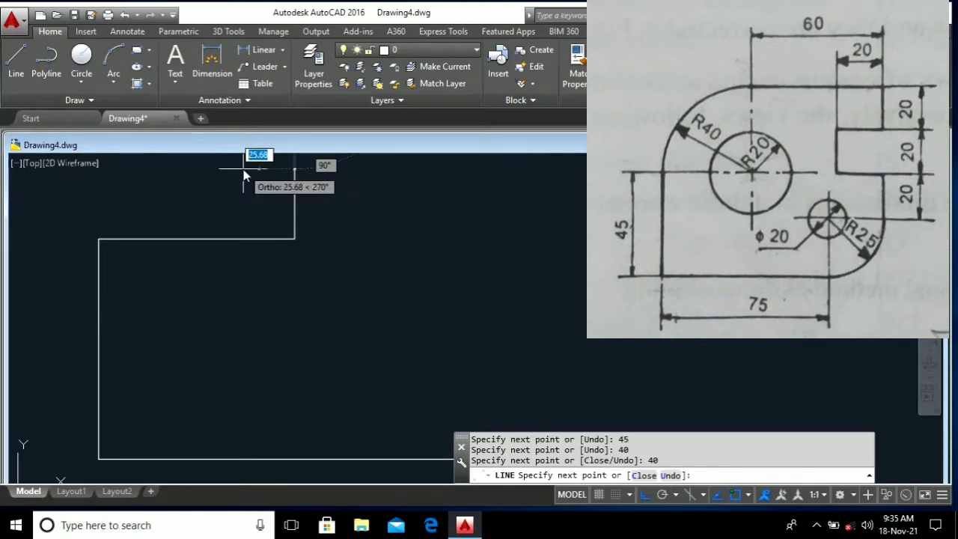
Continue the outline with the 60-unit top edge and a 20-unit drop
scroll(244, 175, "down", 2)
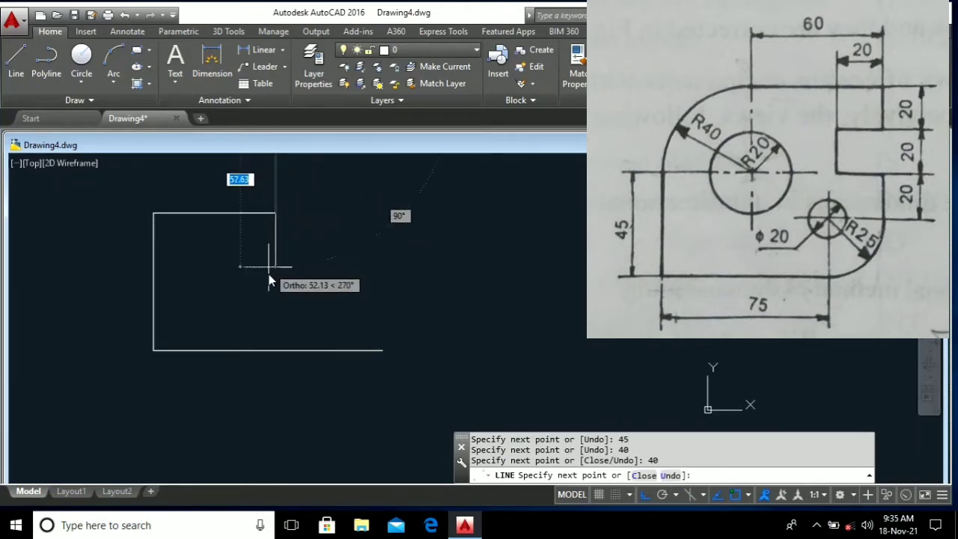
middle_click_drag(270, 281, 261, 391)
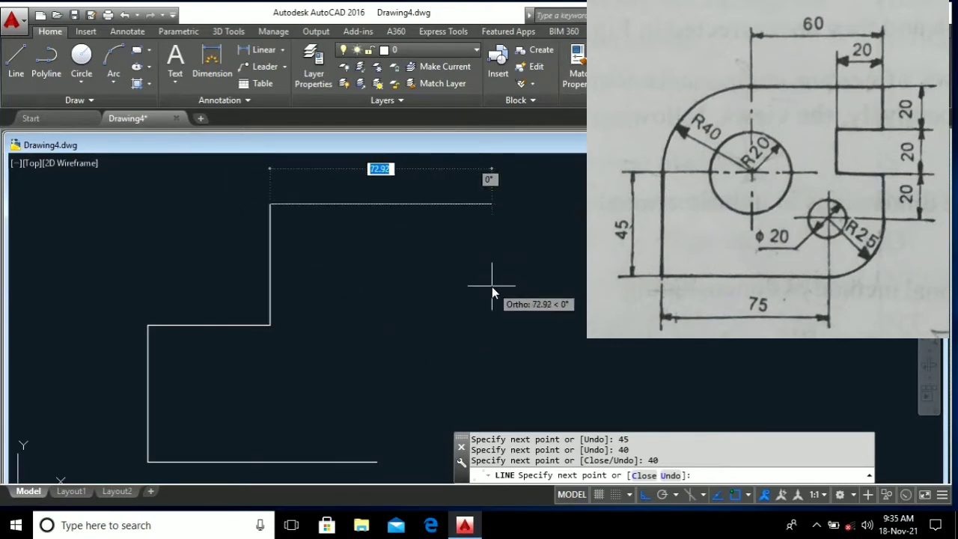
type("60")
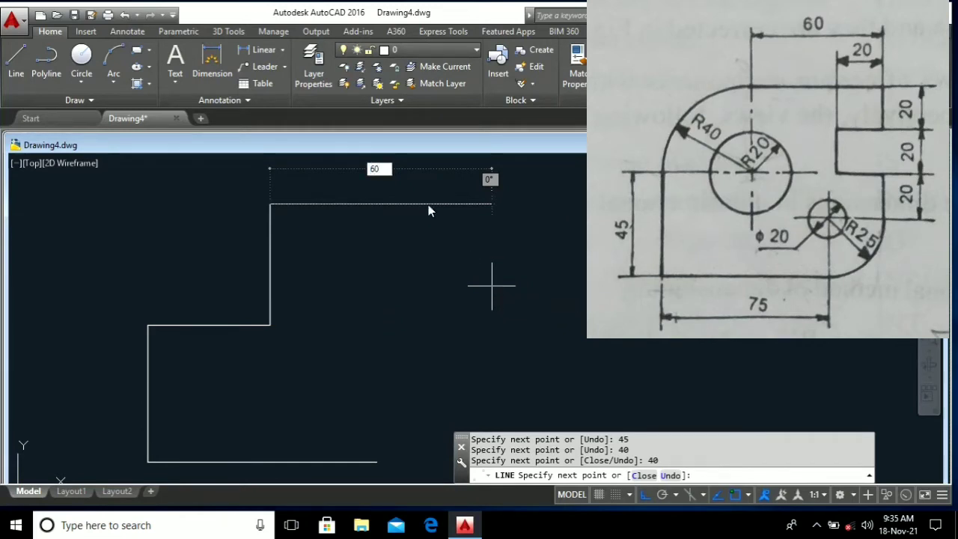
key("Return")
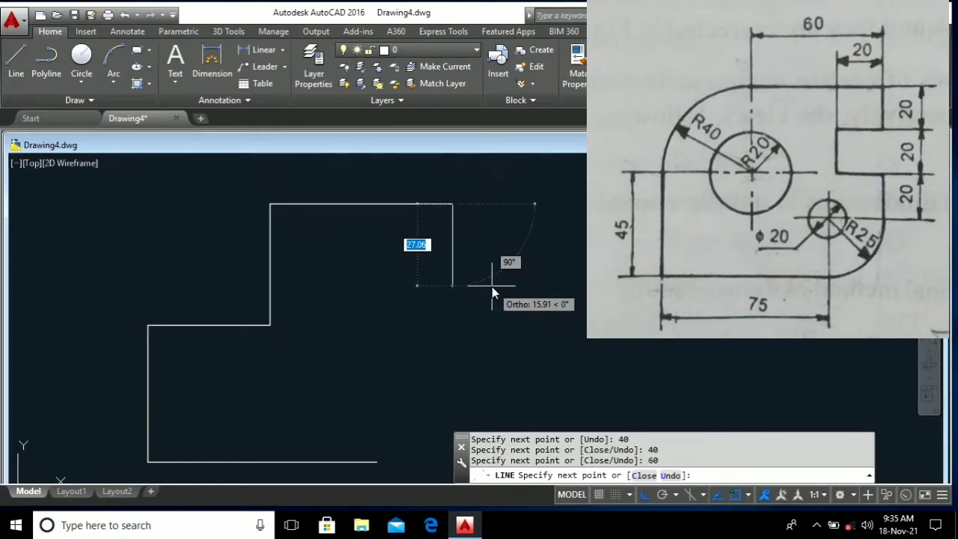
type("20")
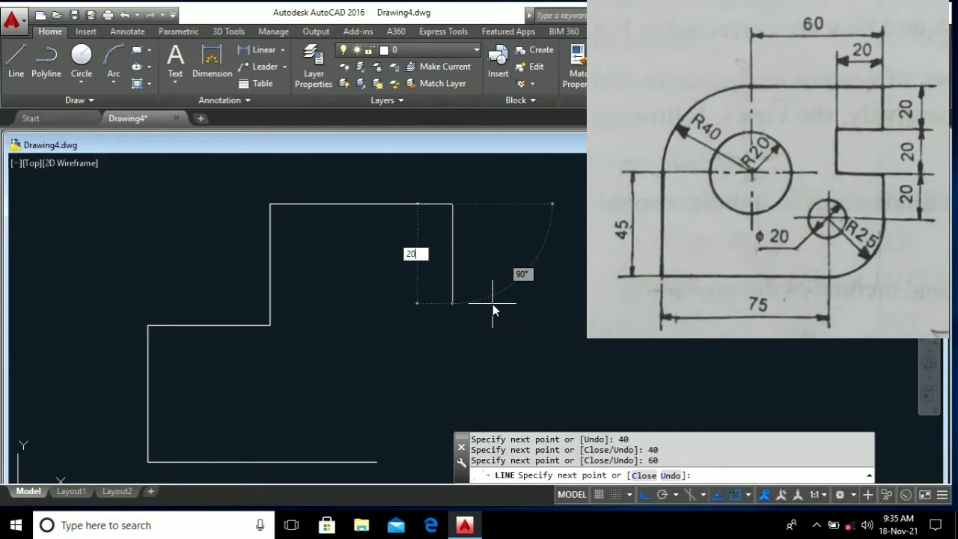
key("Return")
Draw the notch's 20-unit sides and the final 20-unit downward segment
key("Return")
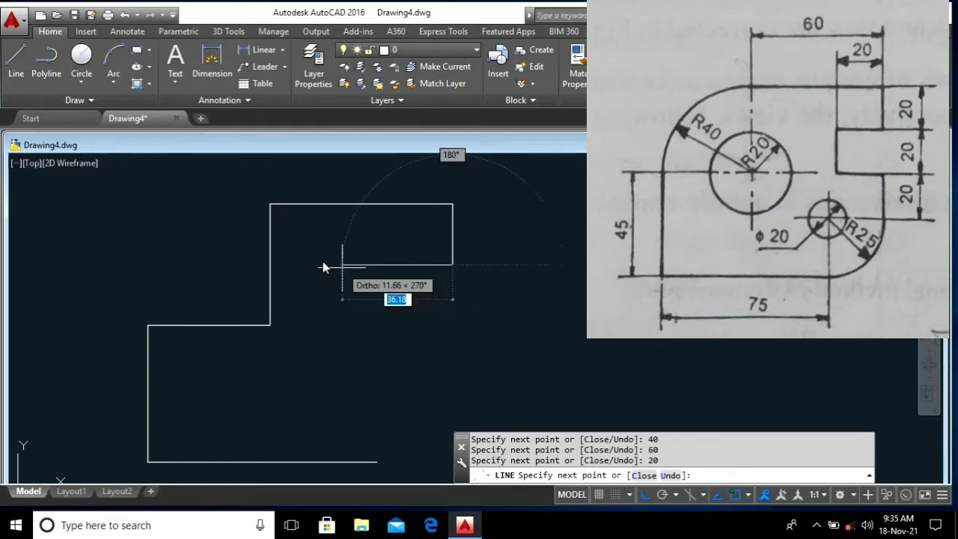
type("20")
key("Return")
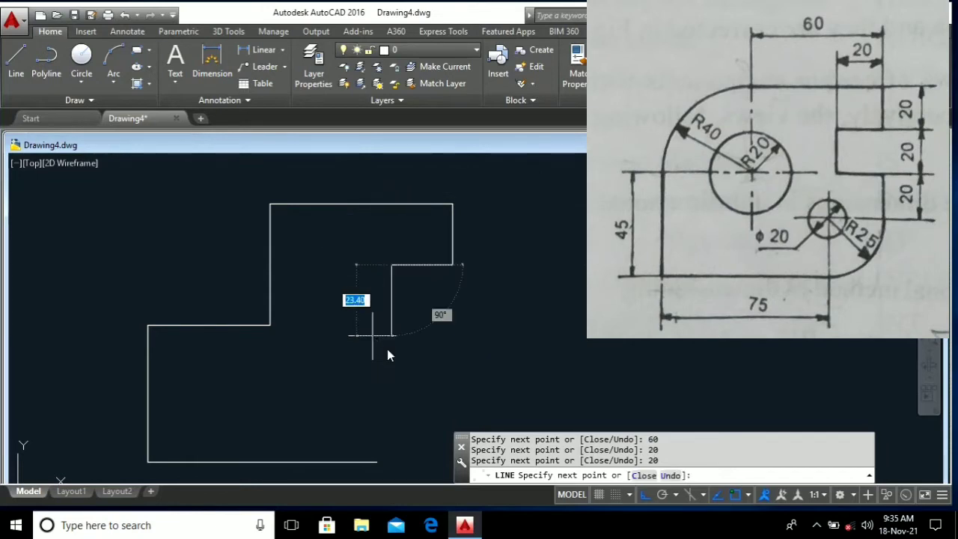
type("20")
key("Return")
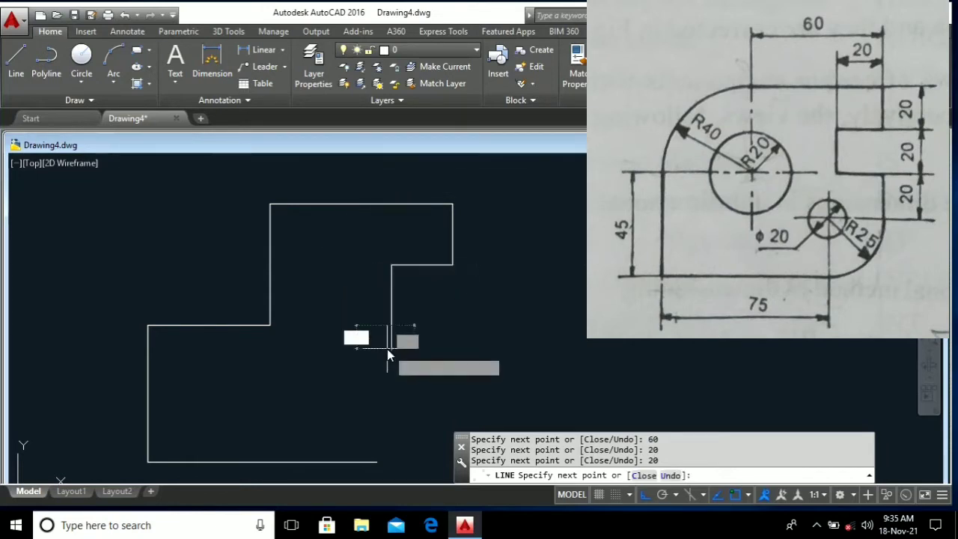
type("2")
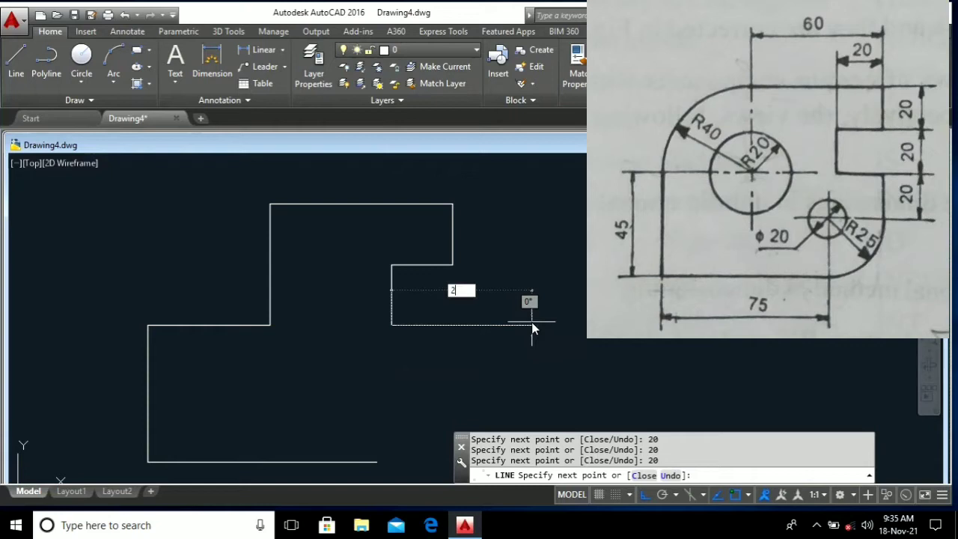
type("0")
key("Return")
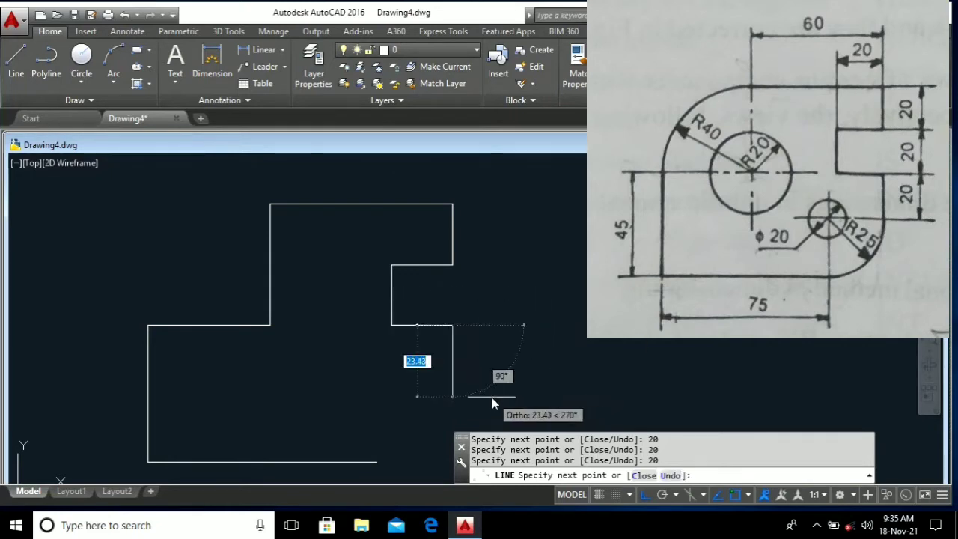
type("20")
key("Return")
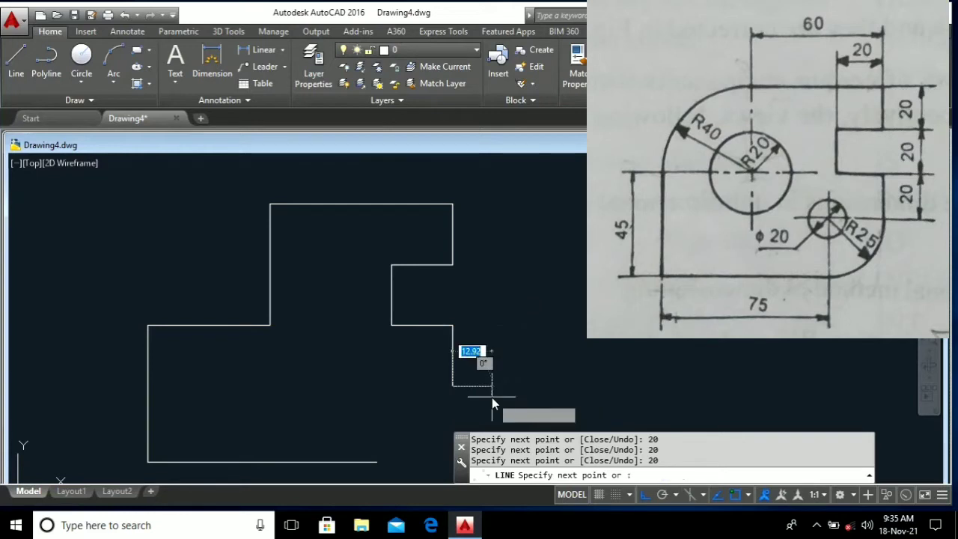
key("Escape")
key("Escape")
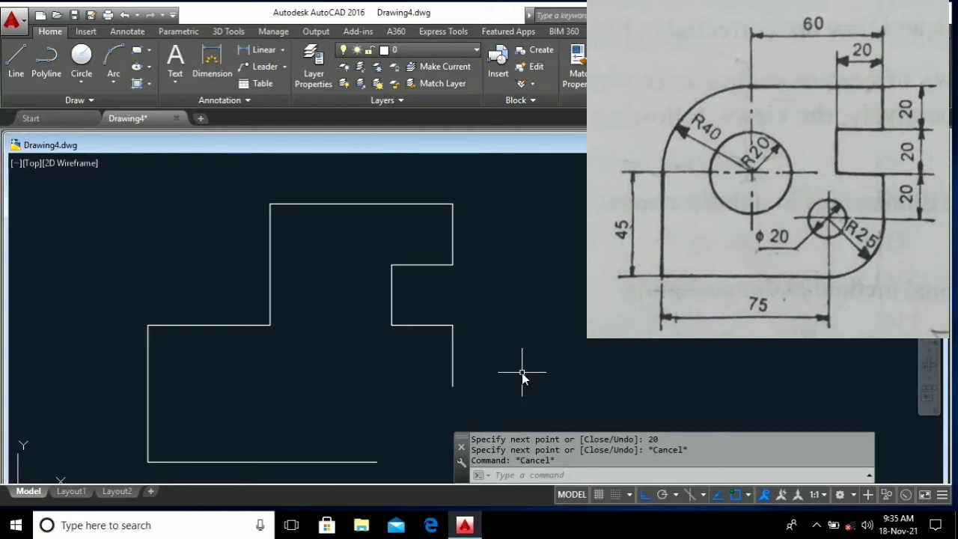
Fillet the bottom line and right vertical edge with radius 25
type("fil")
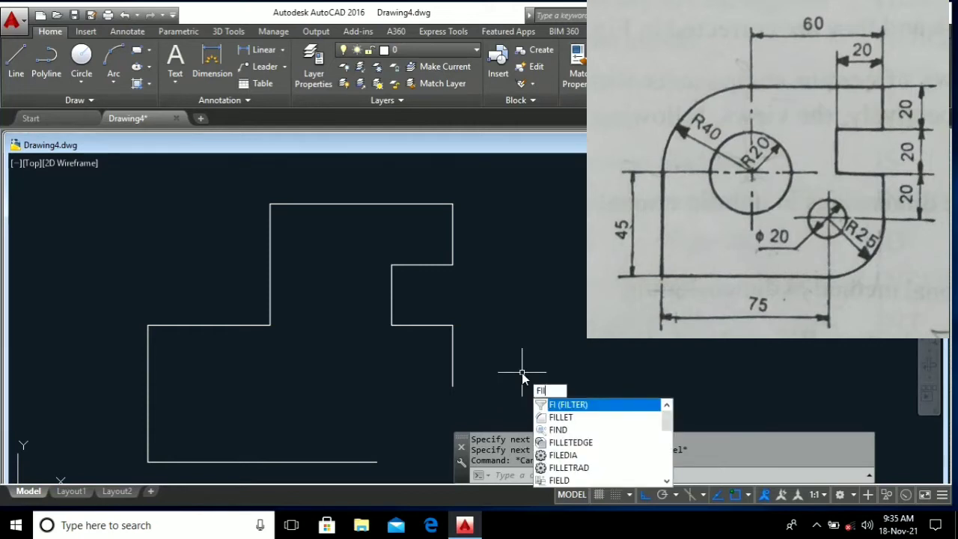
type("l")
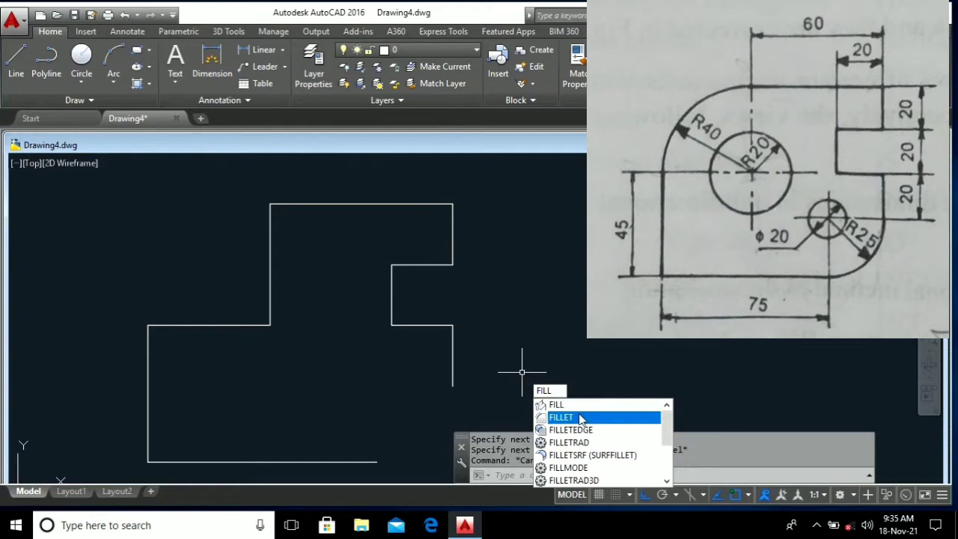
left_click(578, 413)
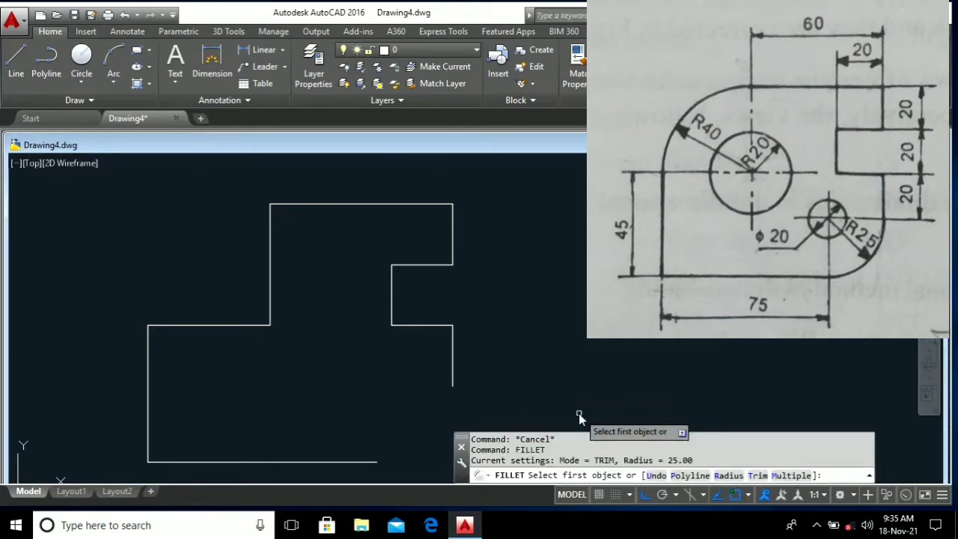
type("r")
key("Return")
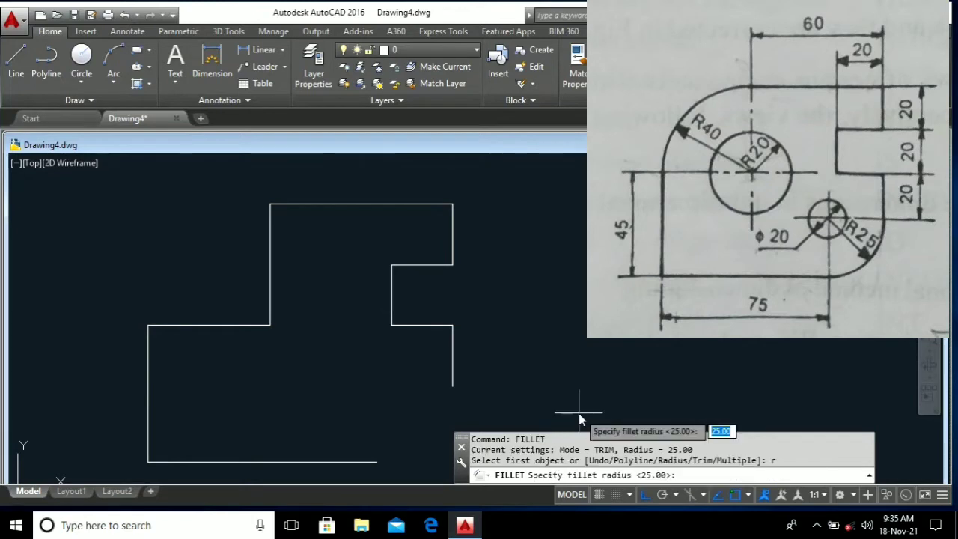
type("25")
key("Return")
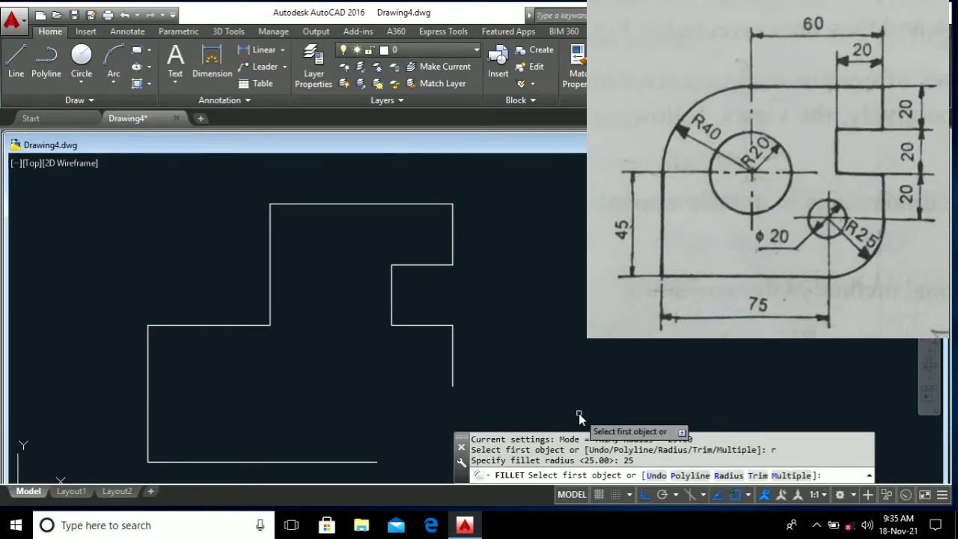
left_click(349, 462)
left_click(453, 379)
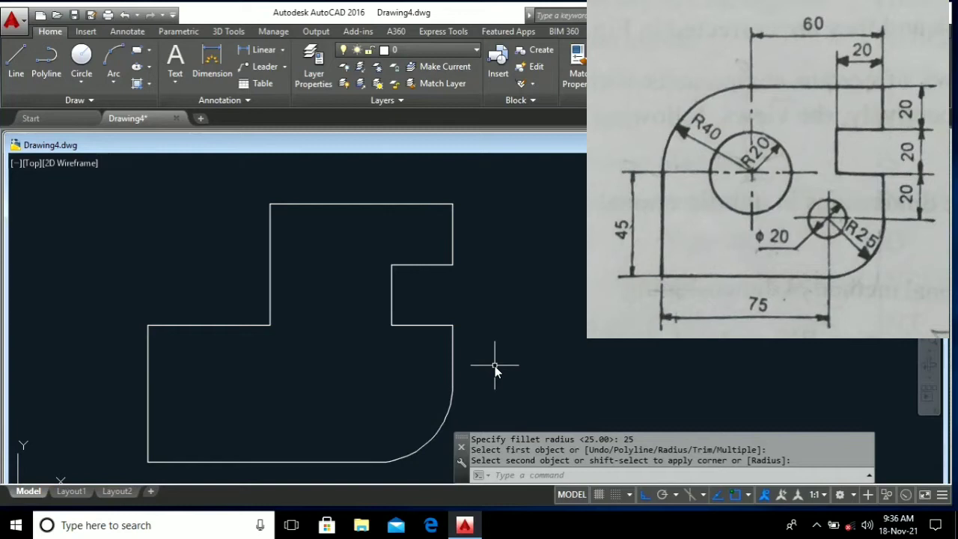
type("FIL")
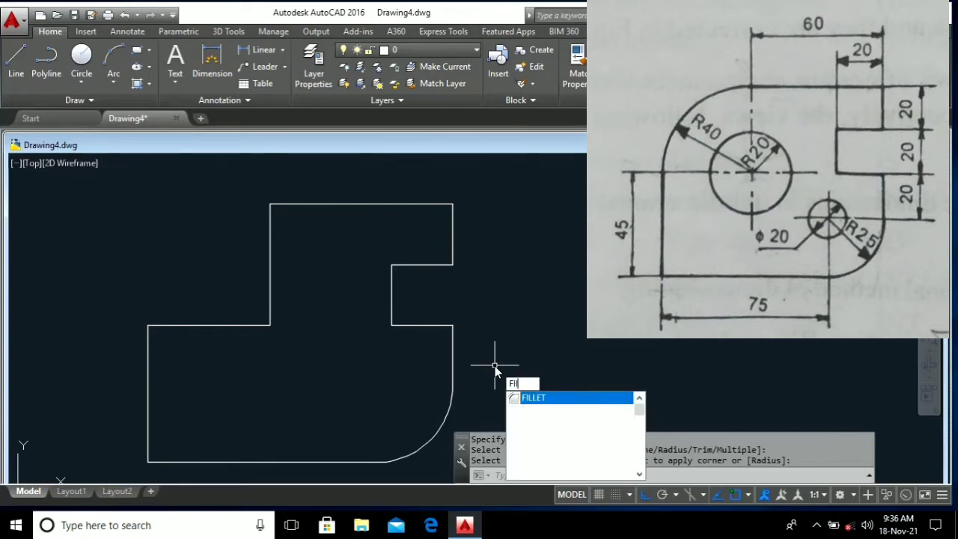
type("L")
Fillet the left edge and top edge with a radius 40 arc
key("Down")
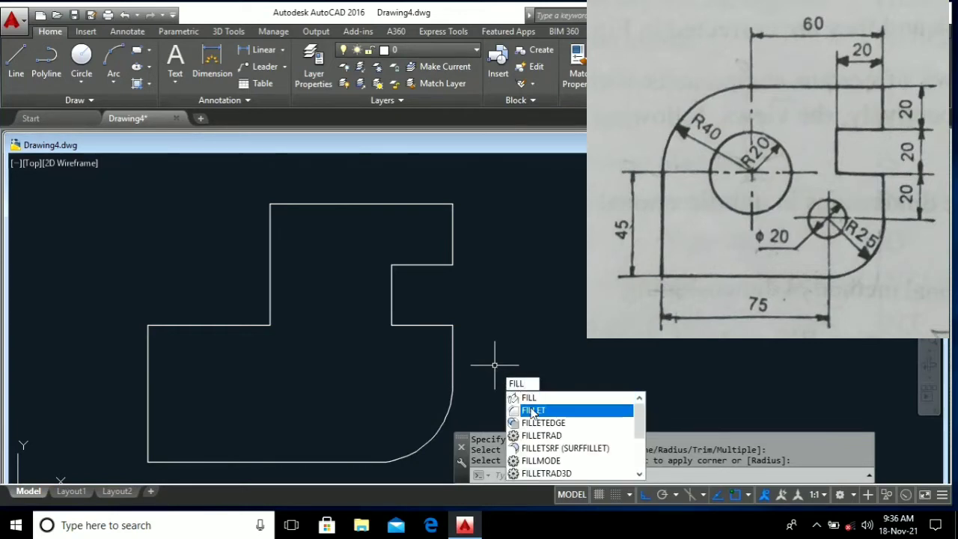
key("Return")
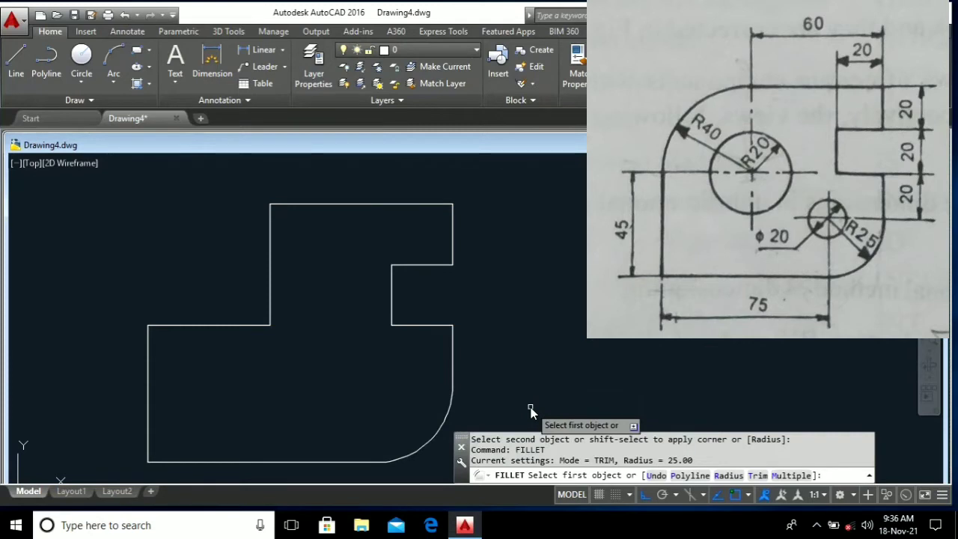
type("r")
key("Return")
type("40")
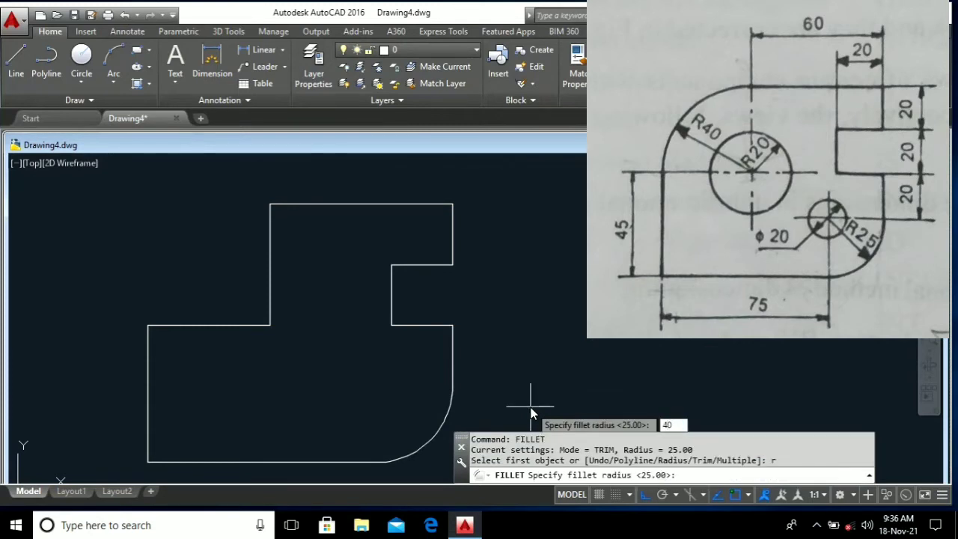
key("Return")
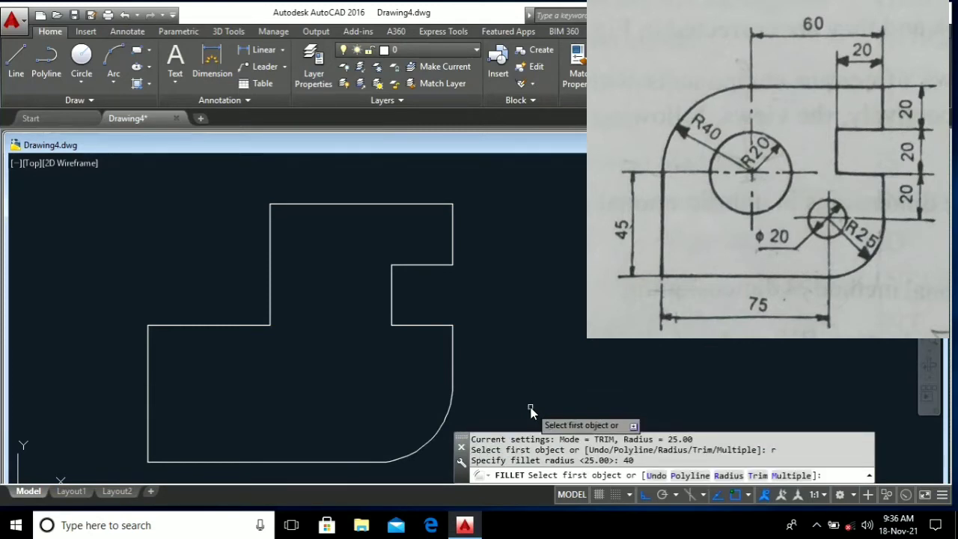
left_click(149, 357)
left_click(339, 205)
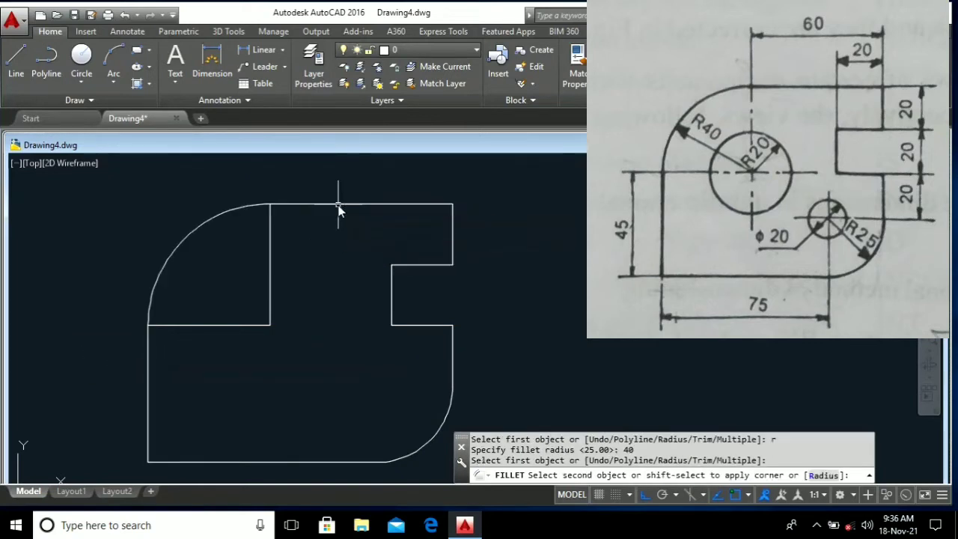
key("Escape")
key("Escape")
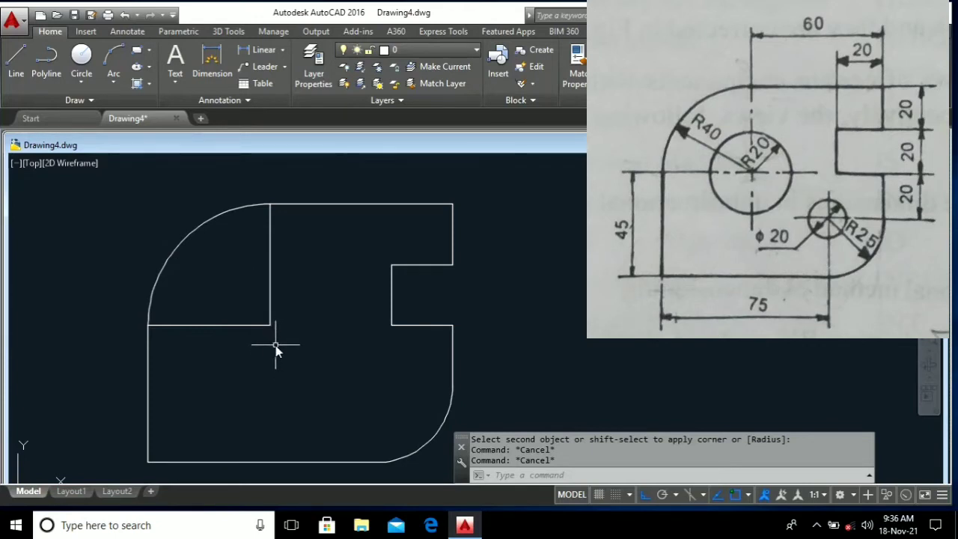
Draw a radius 20 circle at the inner corner and a radius 10 circle at the R25 arc centre
left_click(81, 60)
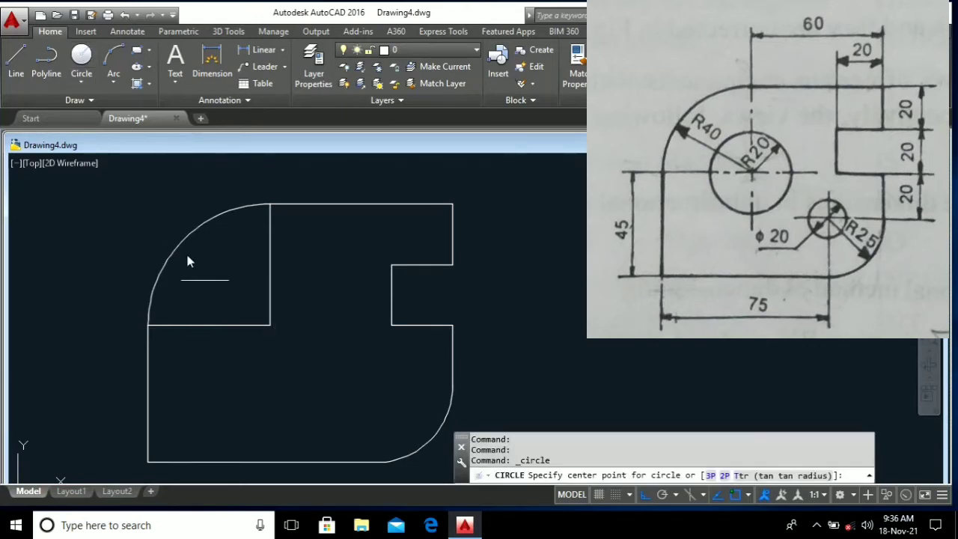
left_click(270, 325)
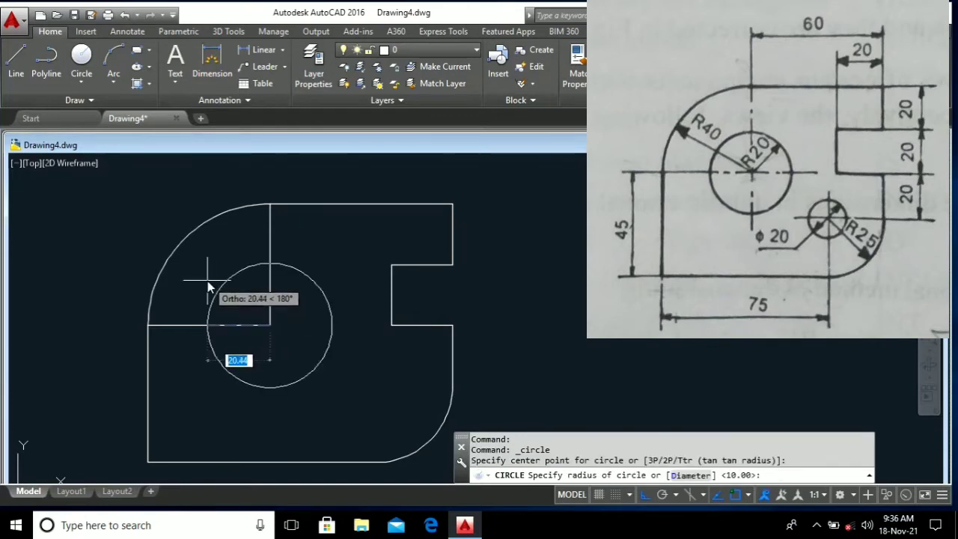
type("20")
key("Return")
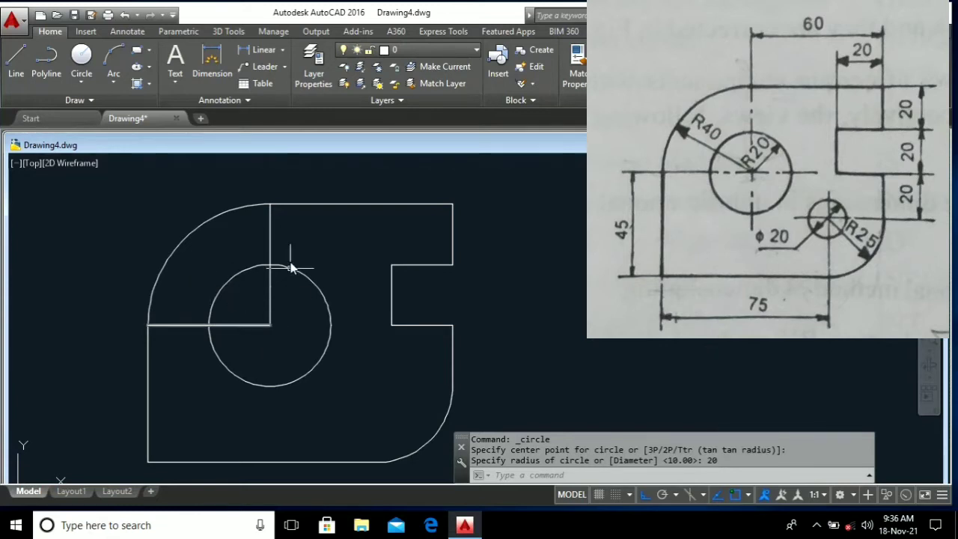
left_click(81, 62)
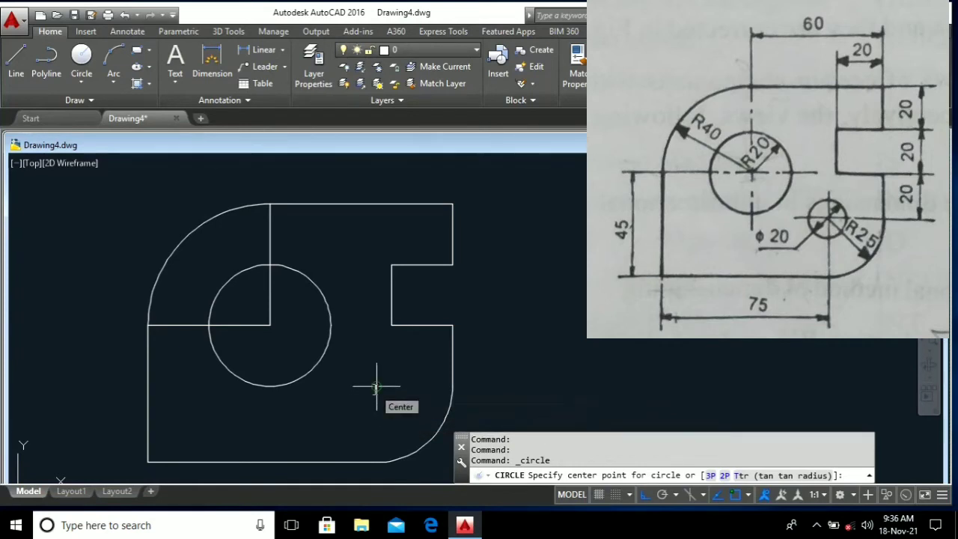
left_click(377, 387)
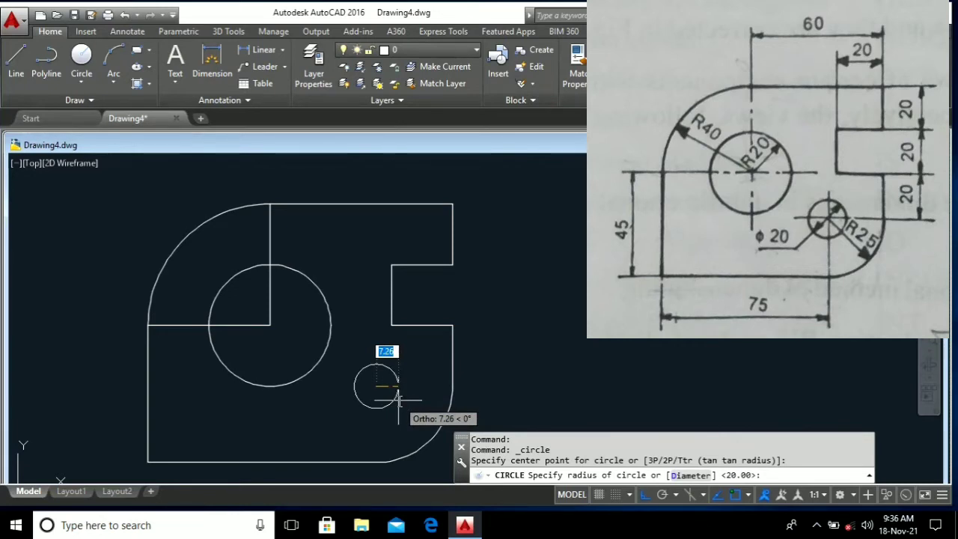
key("Return")
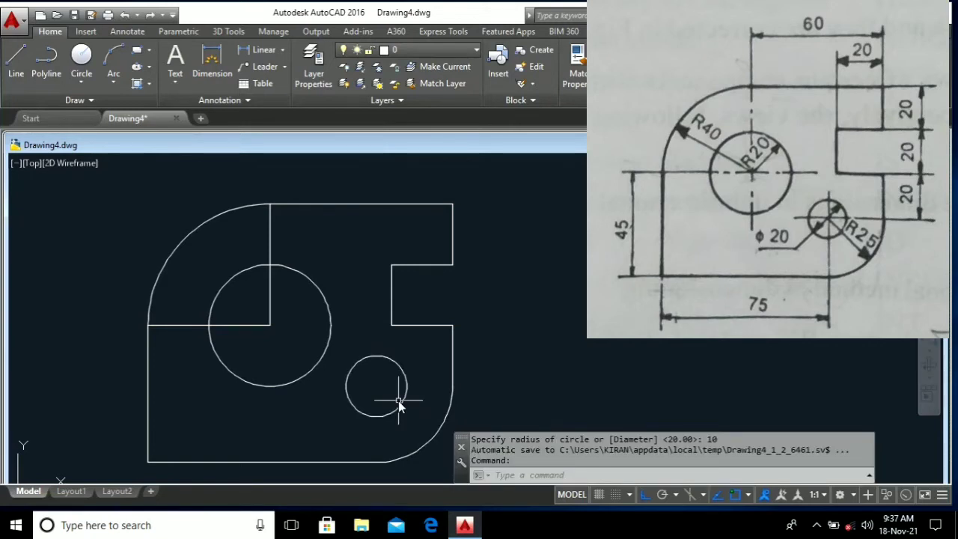
Delete the two construction lines and draw the horizontal centre line across the large circle
left_click(270, 234)
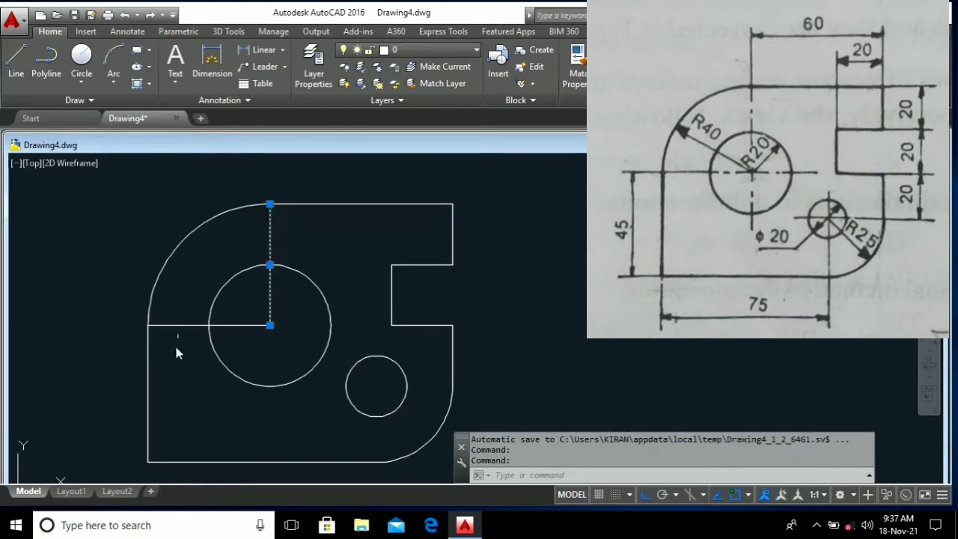
left_click(185, 327)
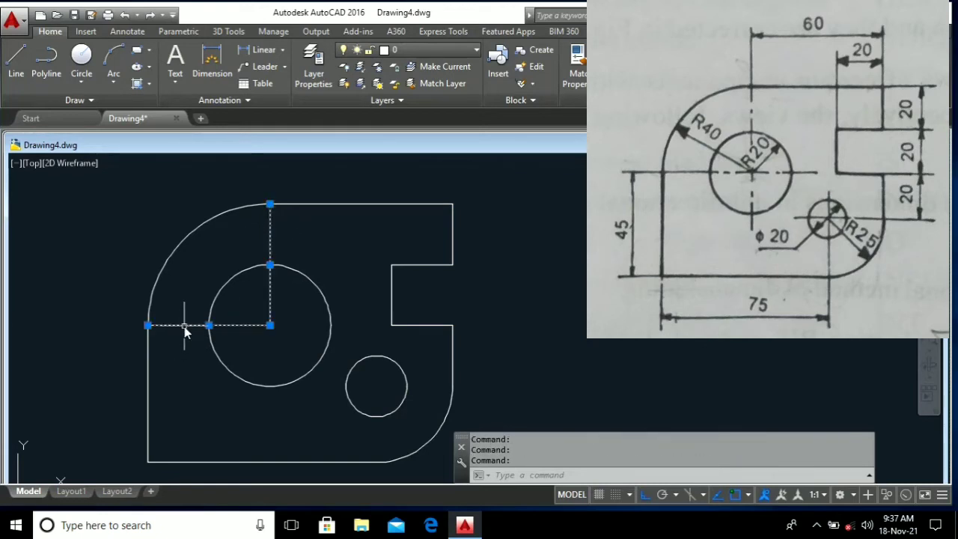
key("Delete")
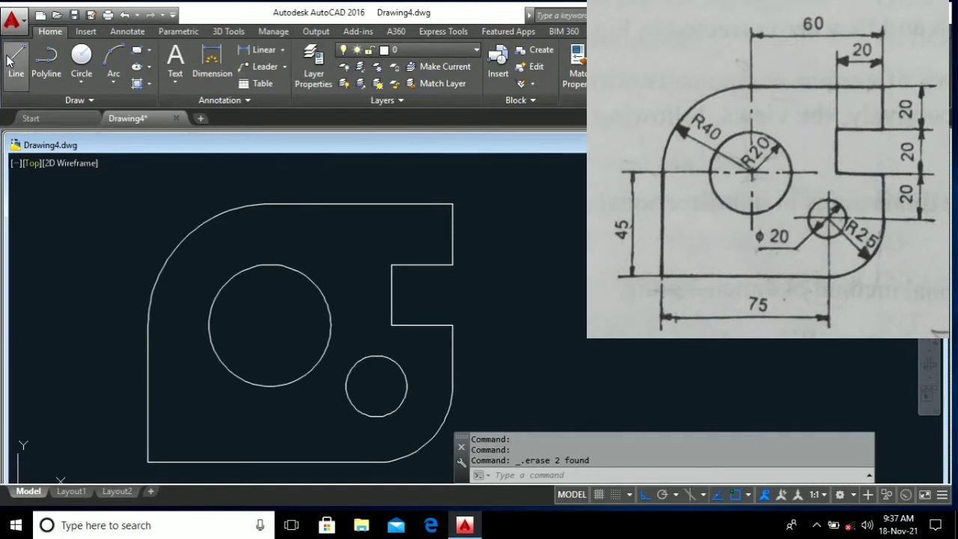
type("l")
key("Return")
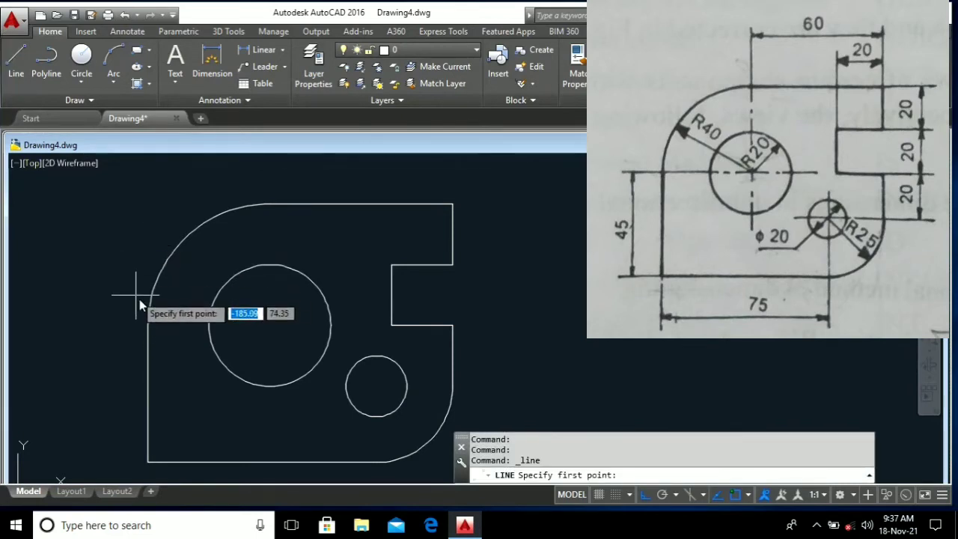
left_click(148, 326)
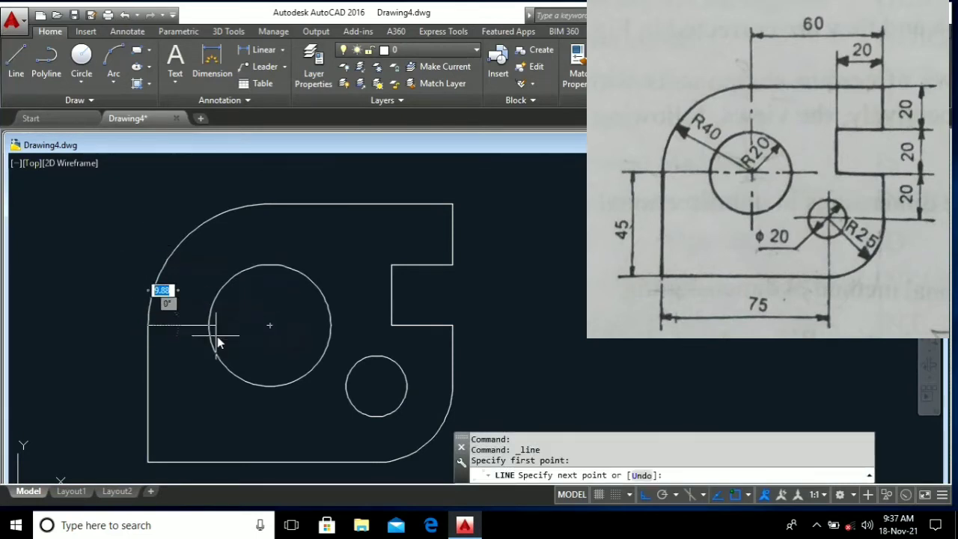
left_click(373, 348)
key("Escape")
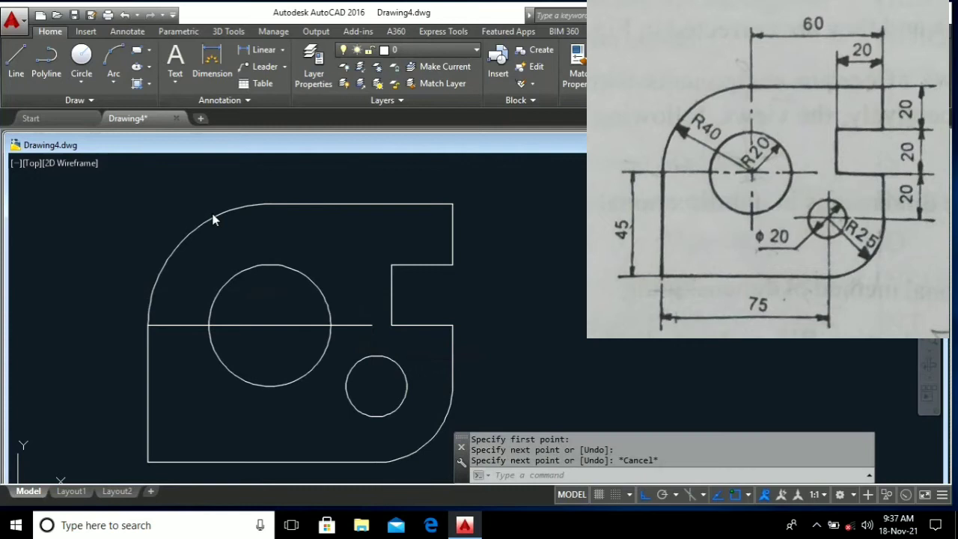
Draw the vertical centre line above and below the large circle's centre, then select both centre lines
left_click(21, 58)
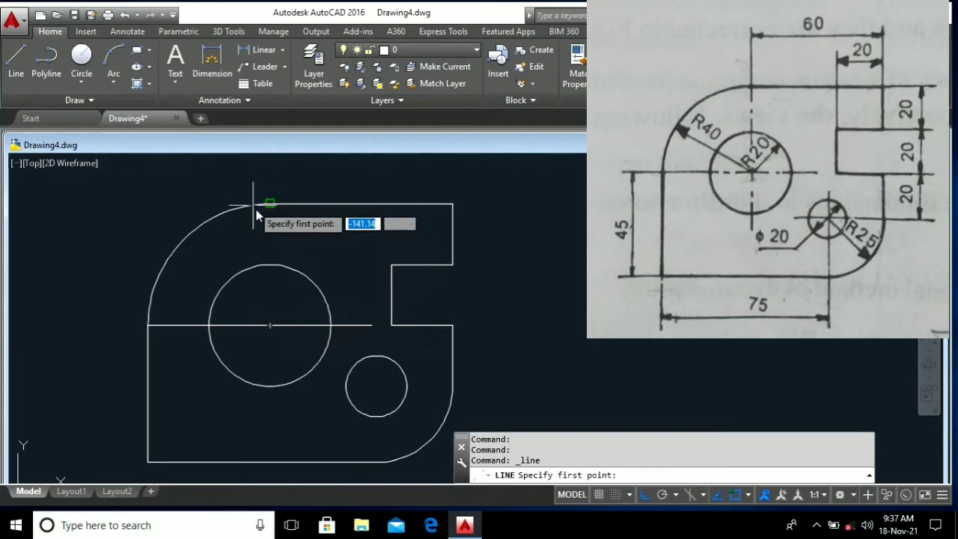
left_click(271, 325)
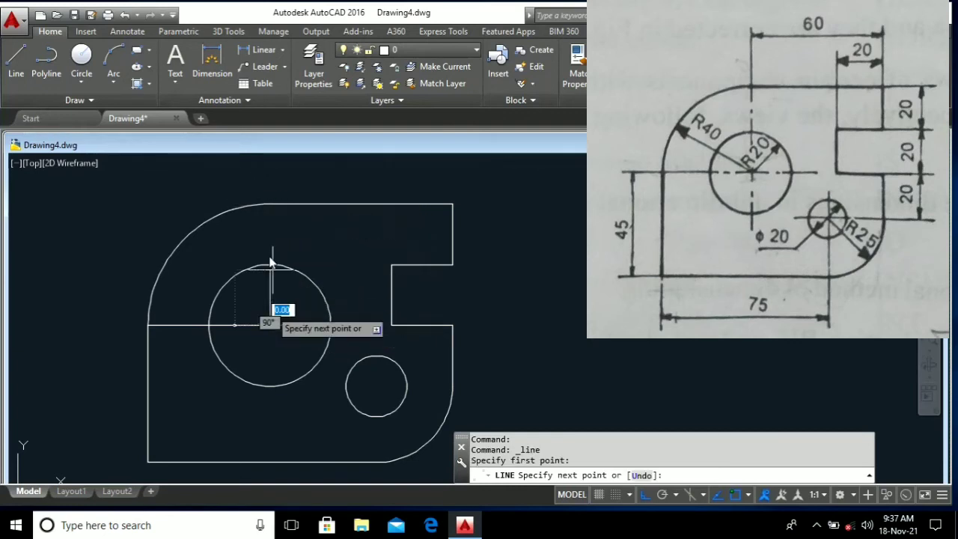
left_click(271, 230)
key("Escape")
key("Escape")
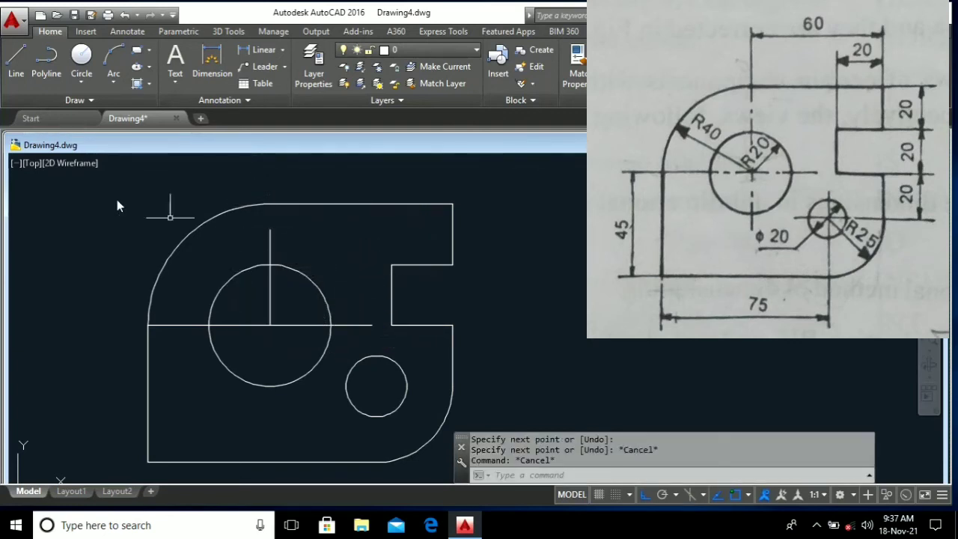
left_click(16, 60)
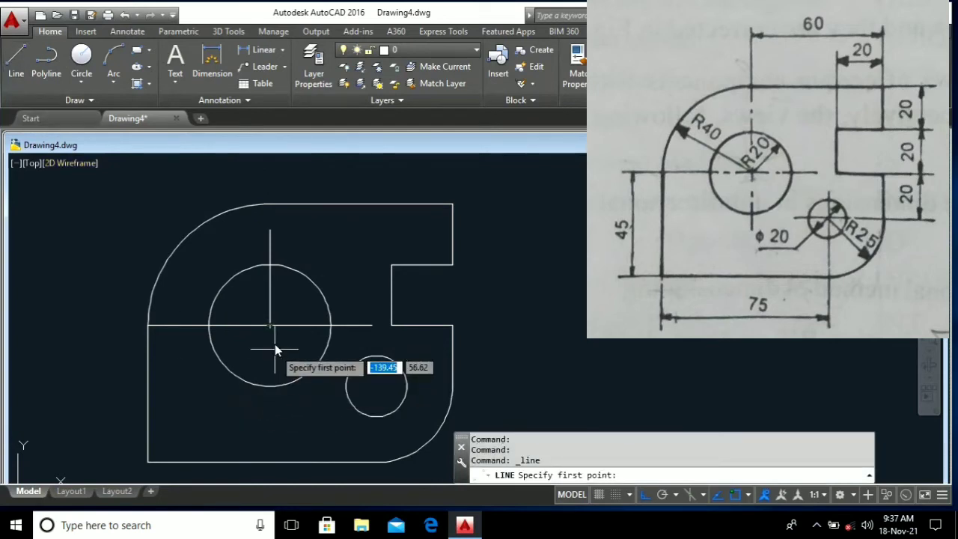
left_click(270, 325)
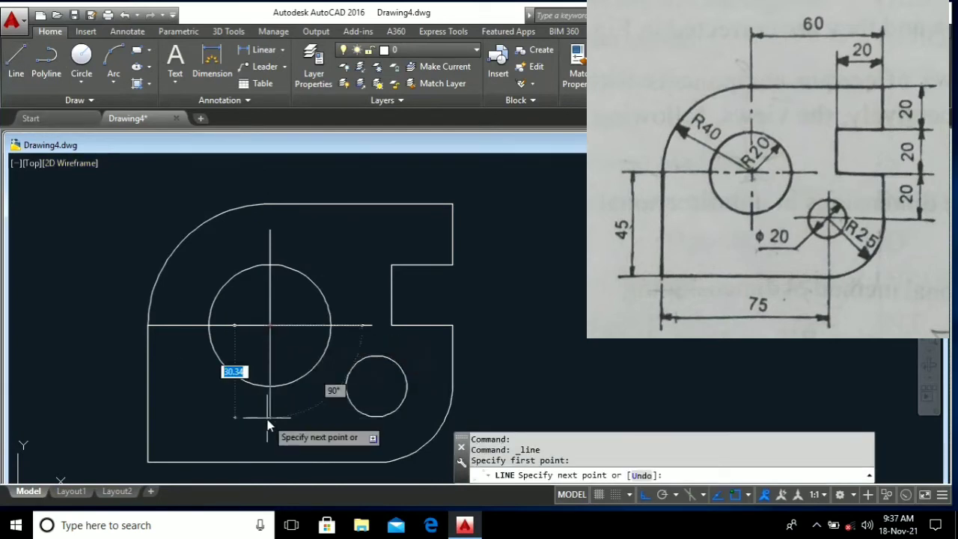
left_click(269, 417)
key("Escape")
key("Escape")
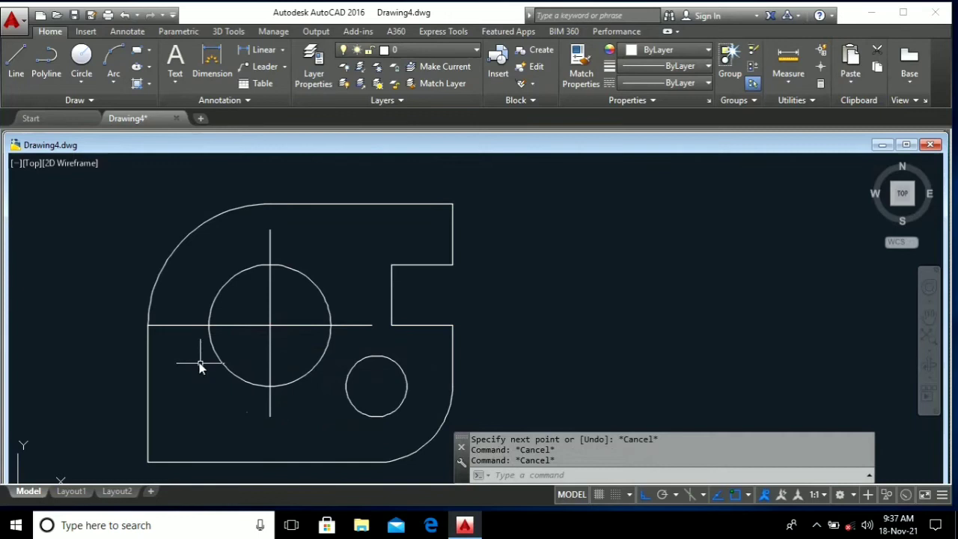
left_click(196, 325)
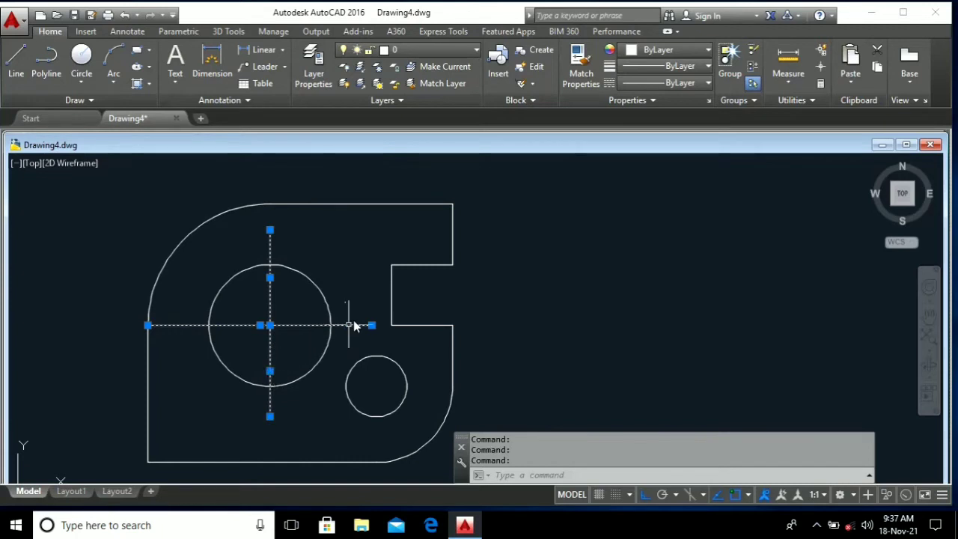
Apply the CENTER linetype to the selected centre lines and zoom in to check them
left_click(707, 83)
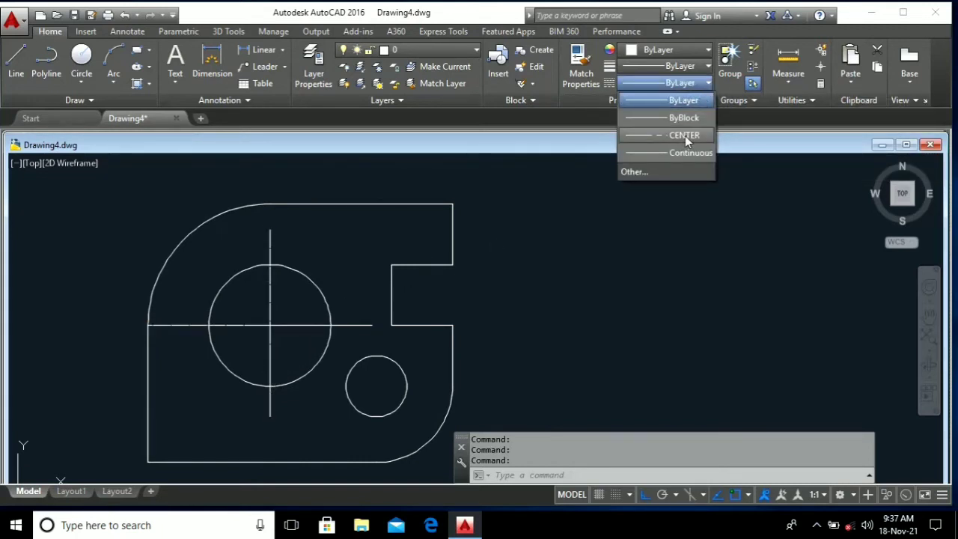
left_click(685, 135)
left_click(633, 290)
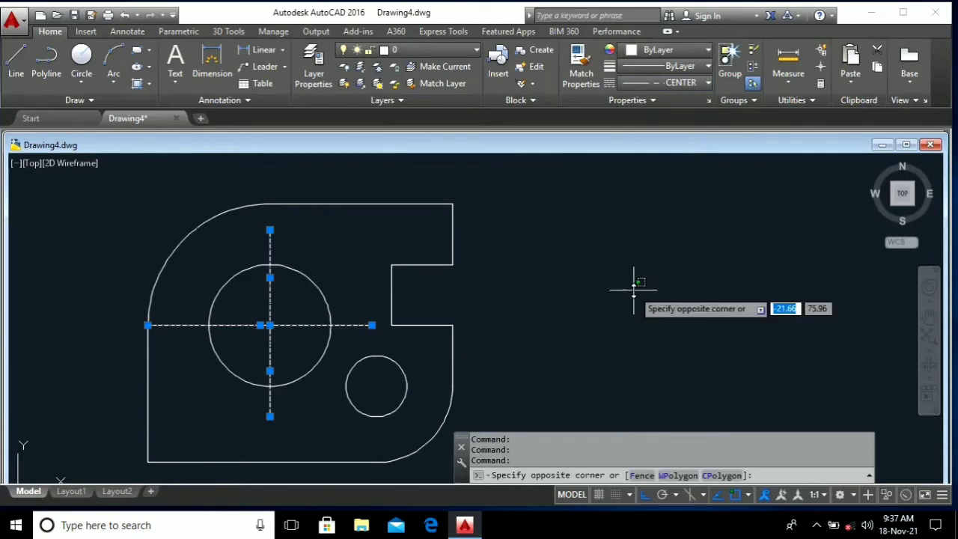
key("Escape")
key("Escape")
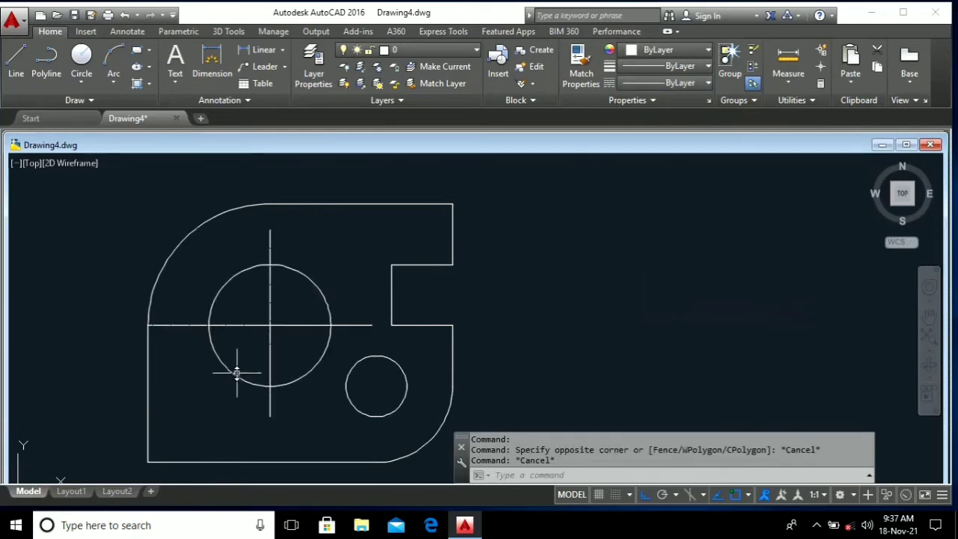
scroll(230, 383, "up", 1)
scroll(232, 380, "up", 3)
scroll(235, 374, "up", 2)
scroll(236, 372, "up", 2)
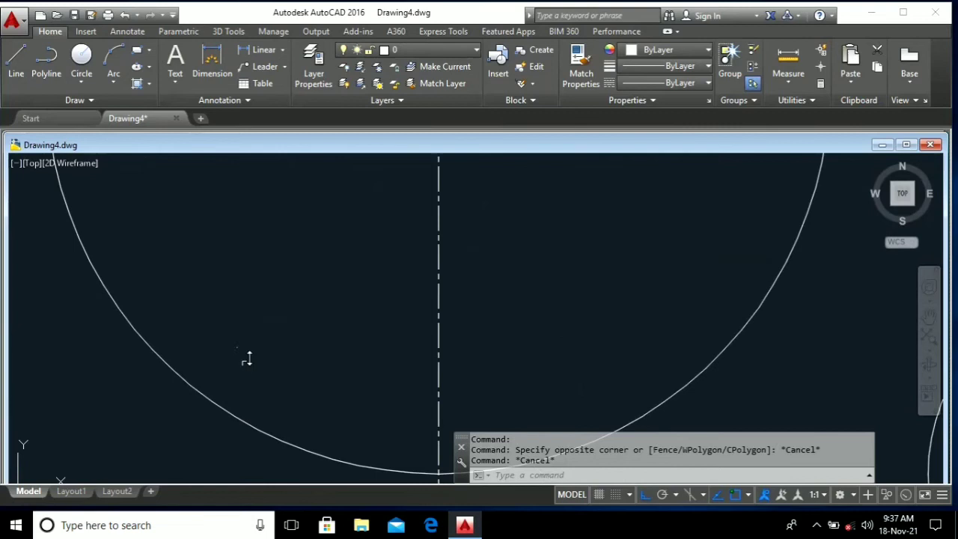
scroll(262, 352, "down", 2)
scroll(268, 345, "down", 2)
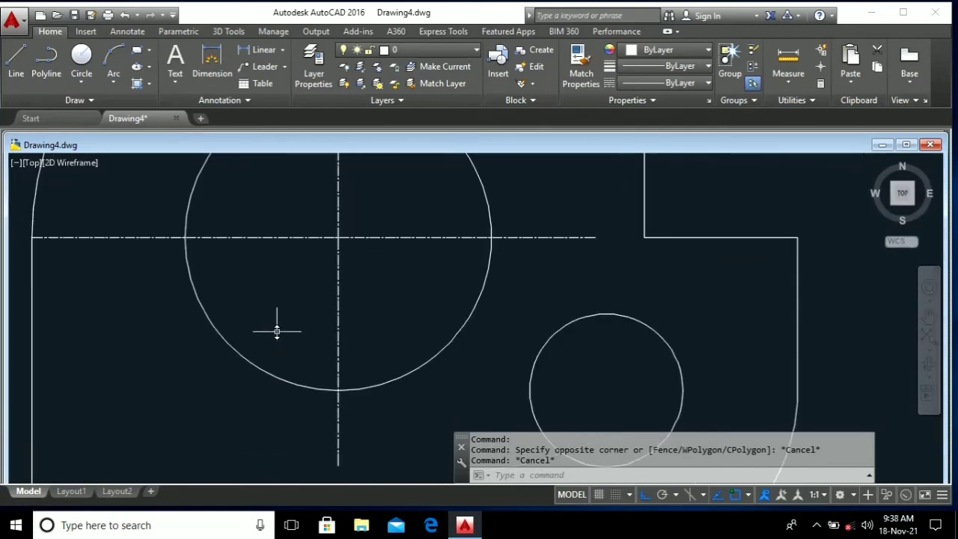
scroll(277, 331, "down", 2)
scroll(277, 330, "down", 2)
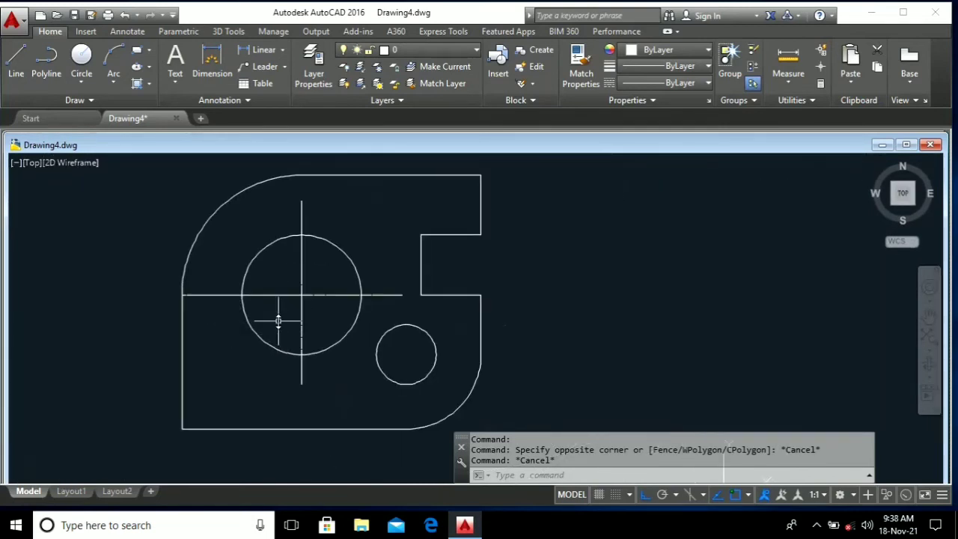
Draw a horizontal centre line from the small circle's centre past its right edge
left_click(15, 64)
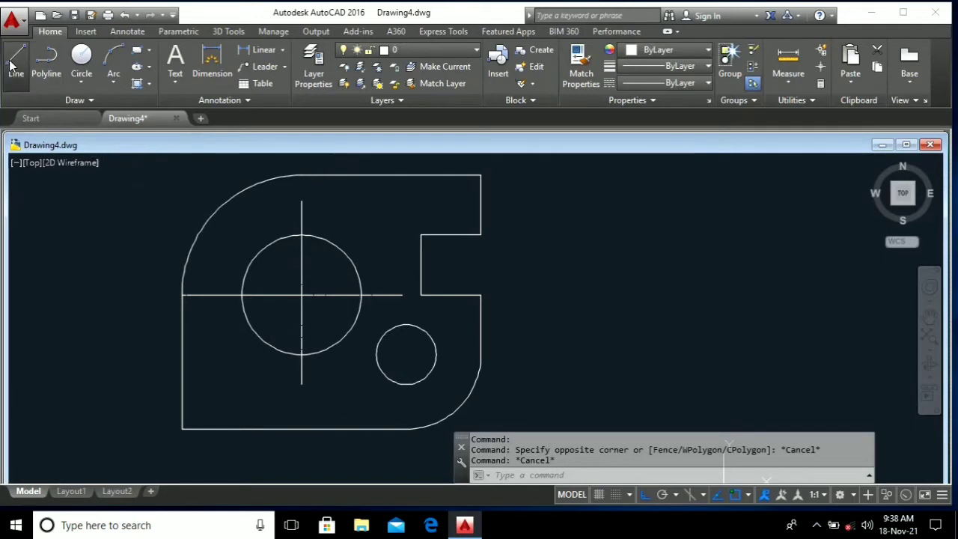
left_click(407, 355)
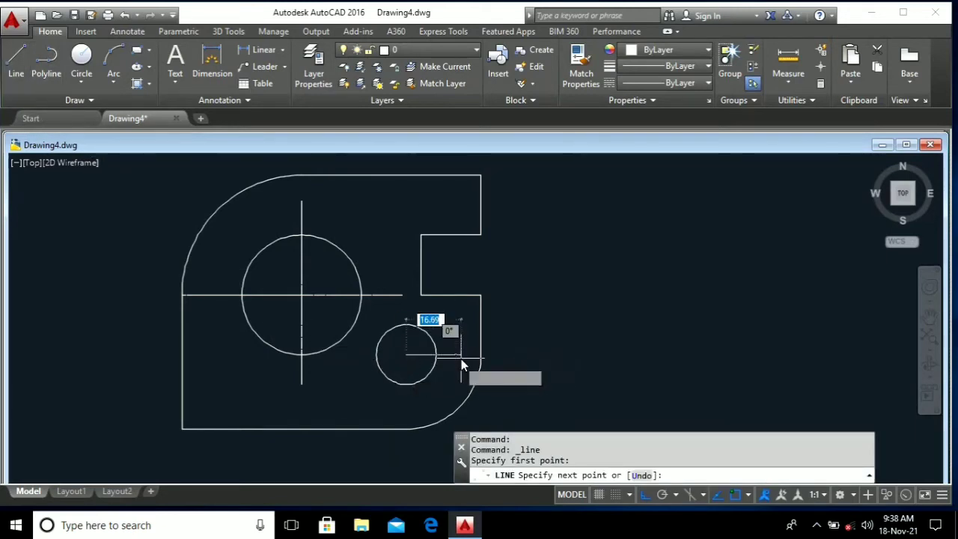
left_click(461, 359)
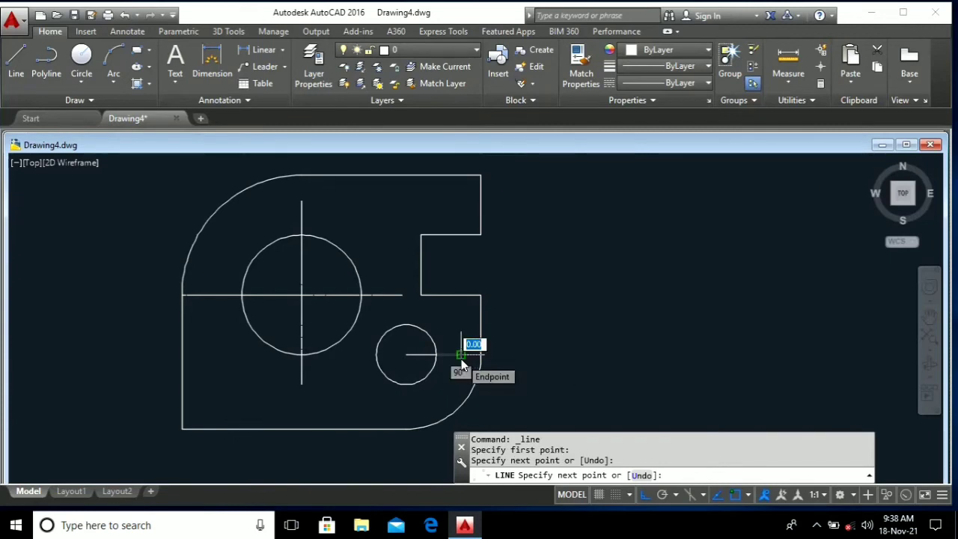
key("Escape")
left_click(15, 64)
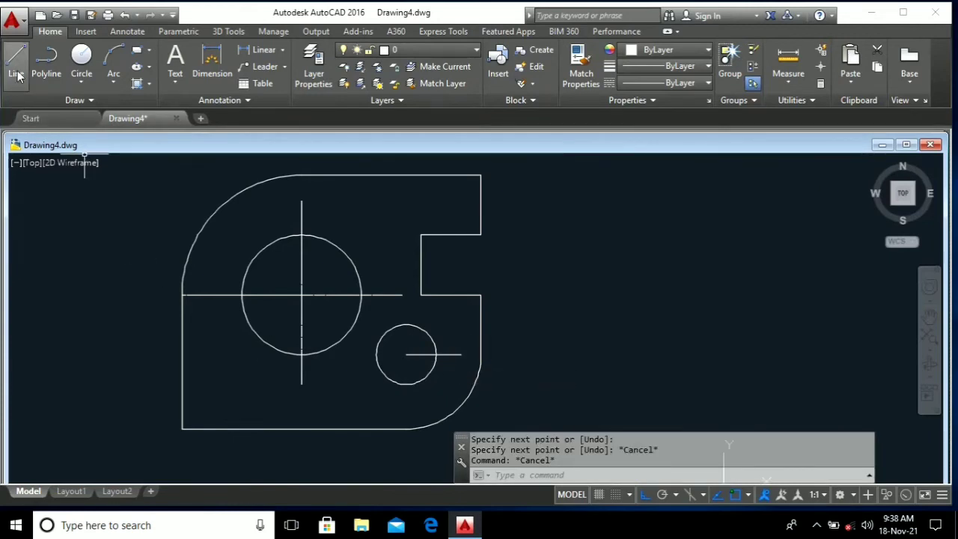
left_click(407, 354)
key("Escape")
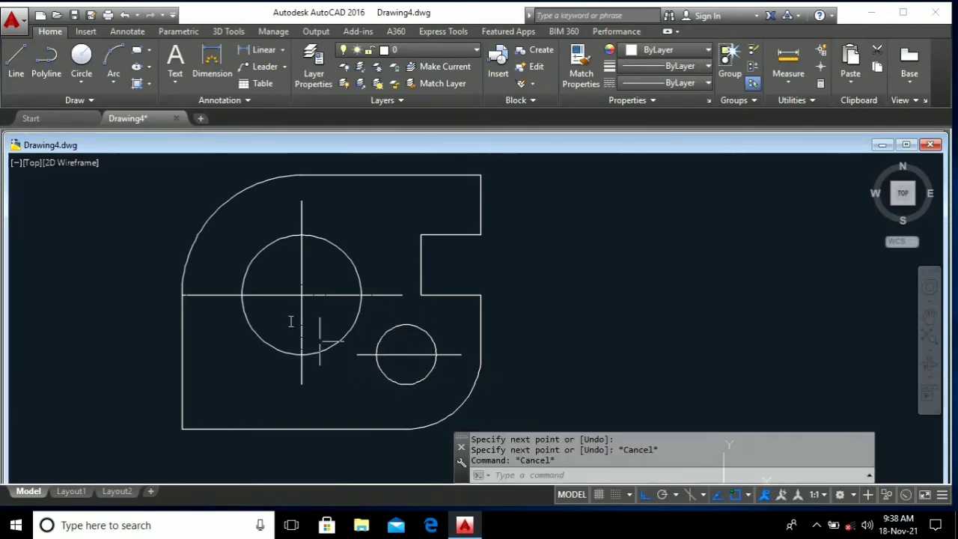
Draw vertical centre lines below and above the small hole, then select its centre lines
left_click(15, 62)
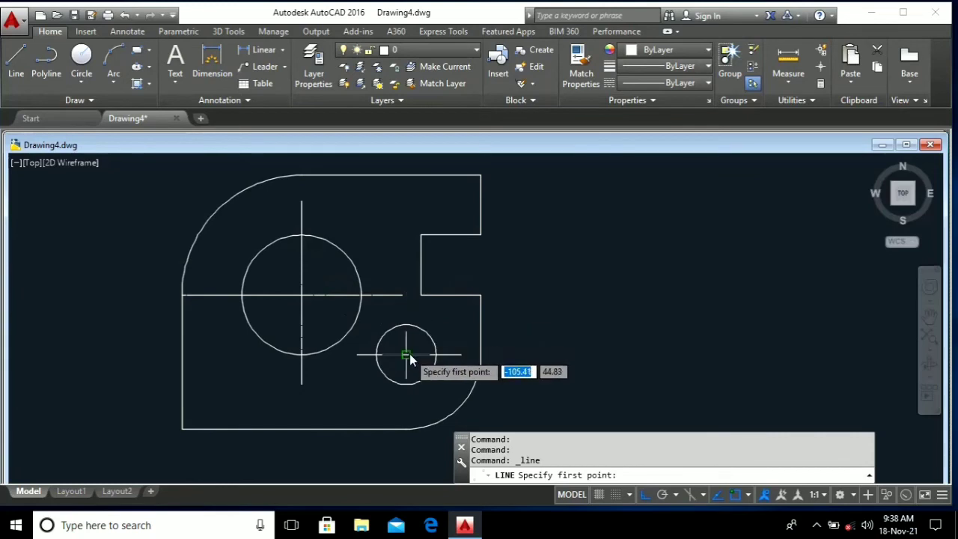
left_click(406, 354)
left_click(405, 397)
key("Escape")
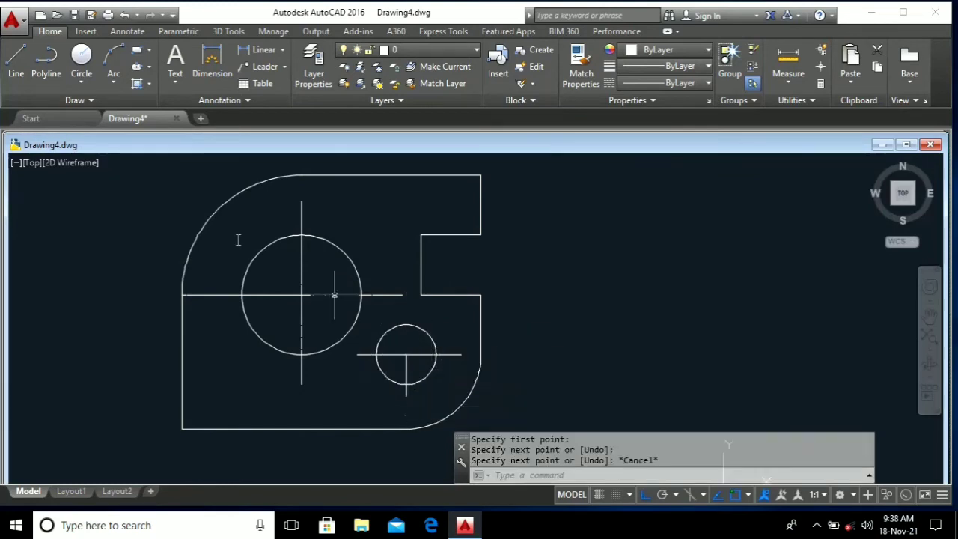
key("Escape")
left_click(12, 71)
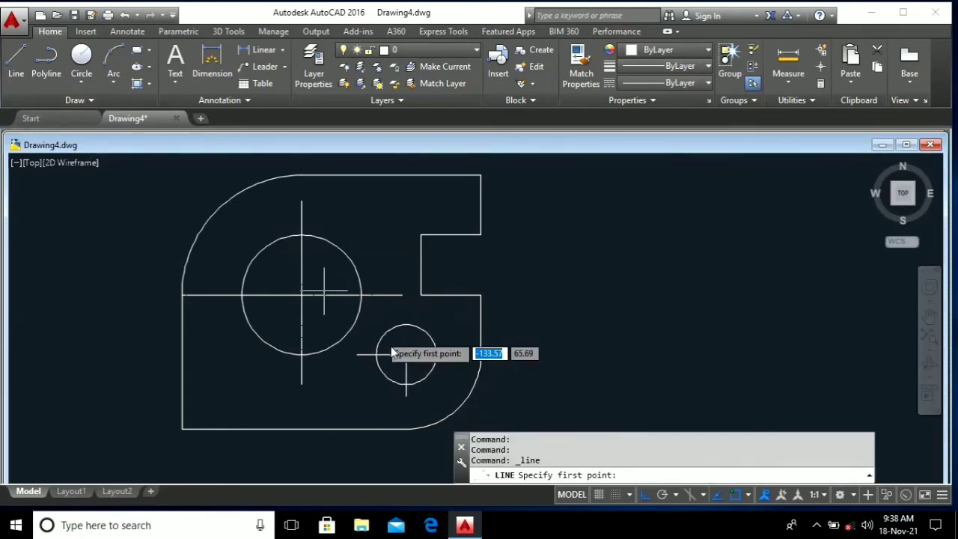
left_click(399, 318)
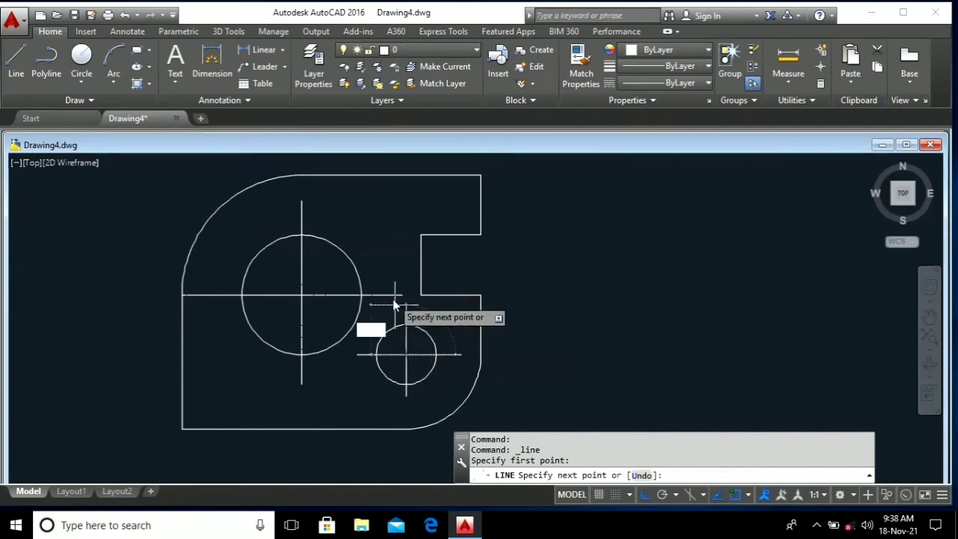
left_click(399, 307)
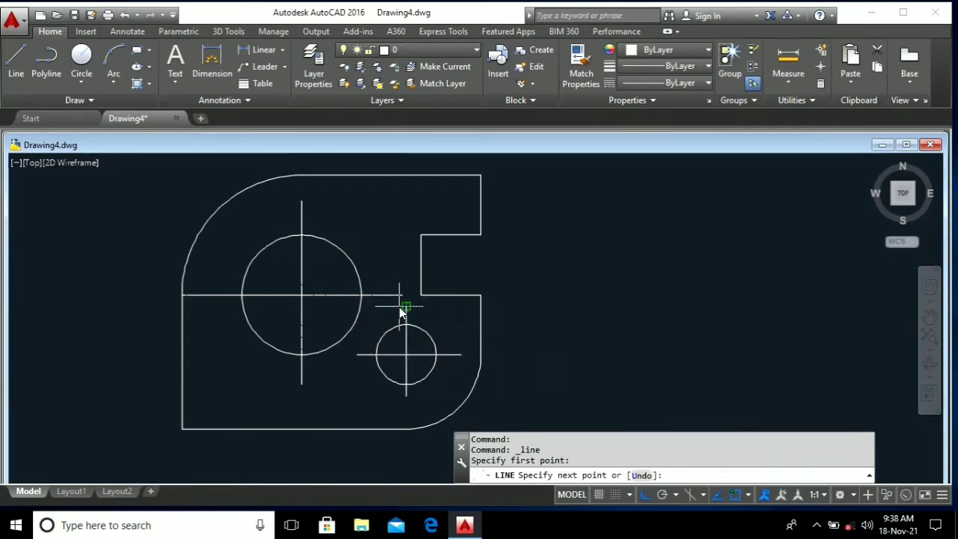
key("Escape")
key("Escape")
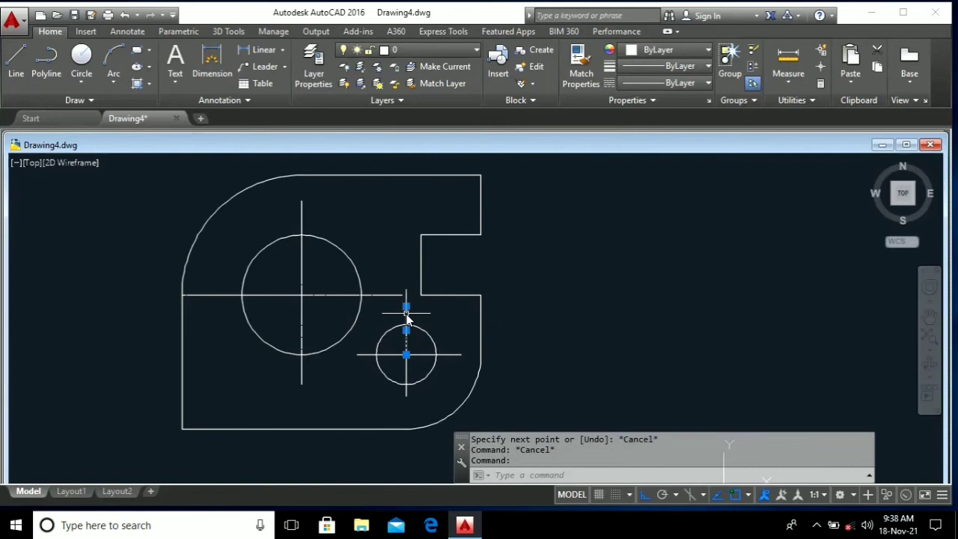
left_click(365, 354)
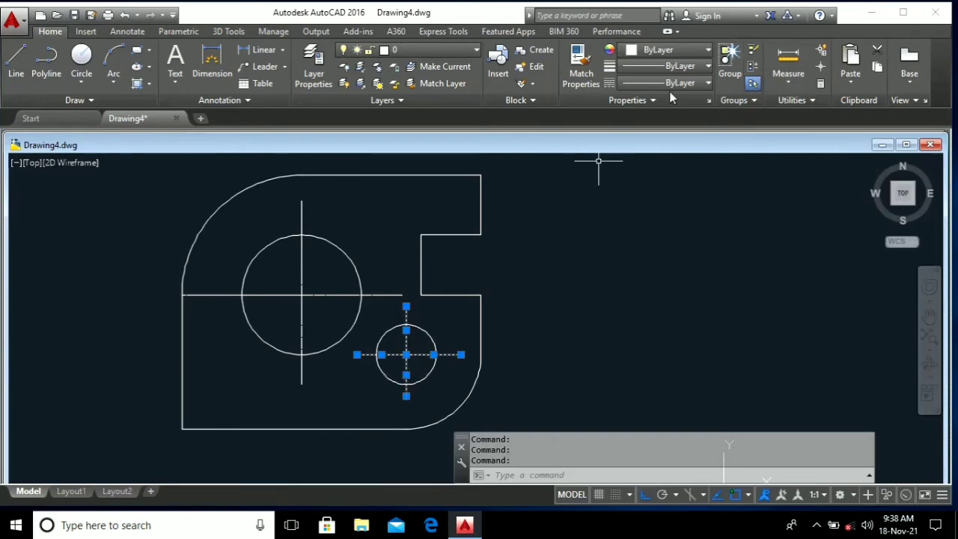
Switch the small hole's crossing centre lines to the CENTER linetype, then clear the selection
left_click(699, 83)
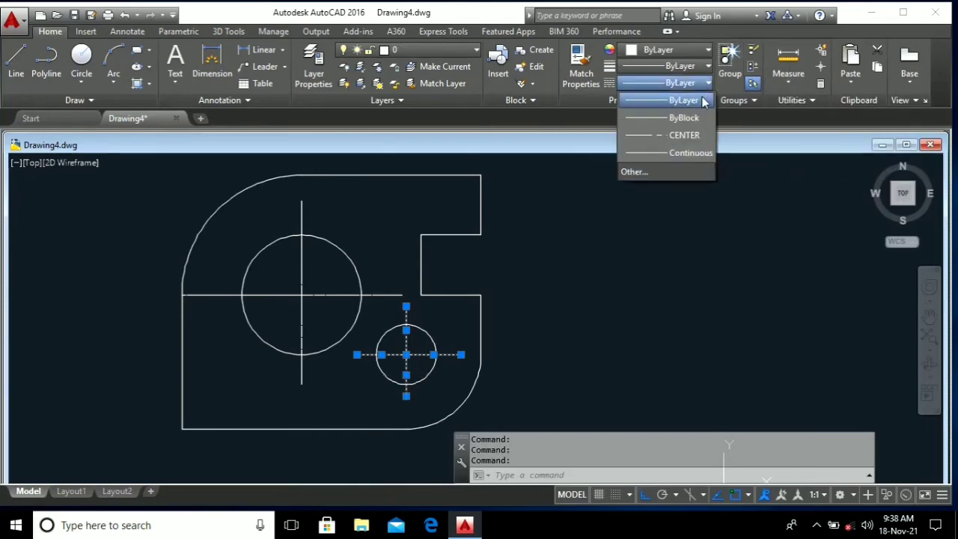
left_click(684, 135)
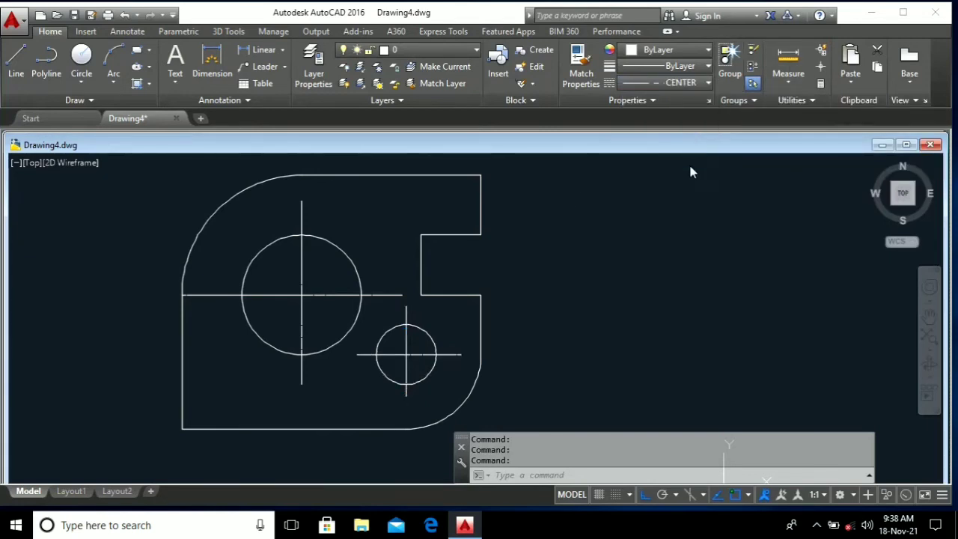
left_click(675, 247)
key("Escape")
key("Escape")
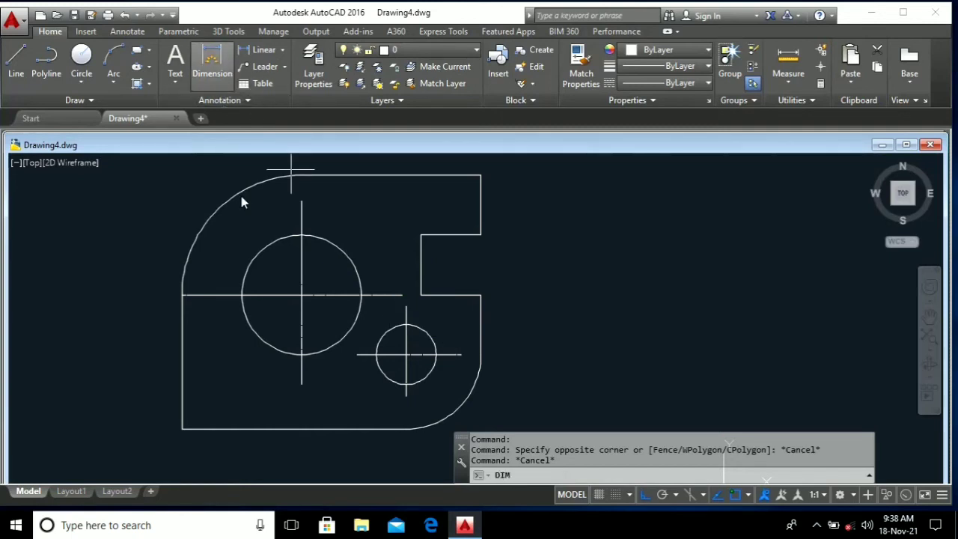
Add the 45.00 left height, 75.00 base length and Ø20.00 small-hole dimensions
left_click(181, 360)
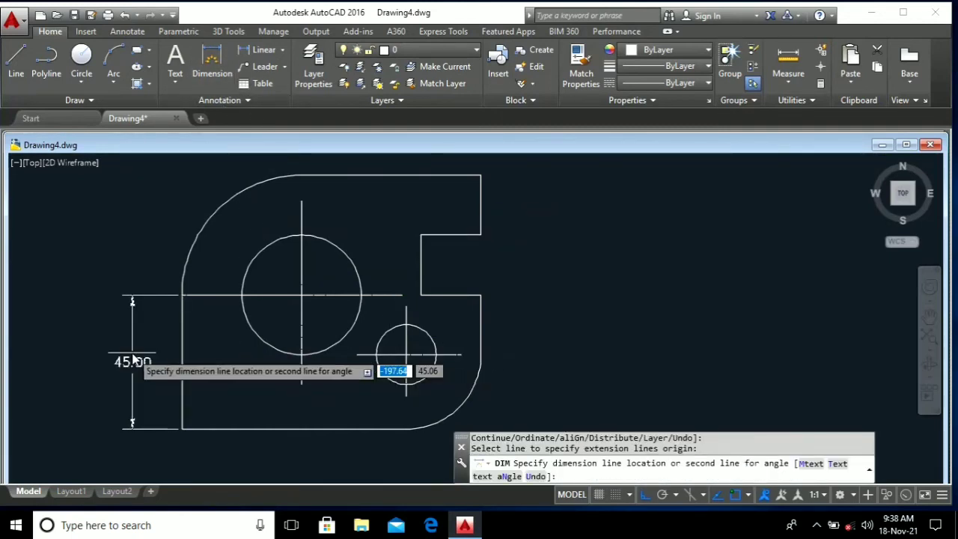
left_click(125, 361)
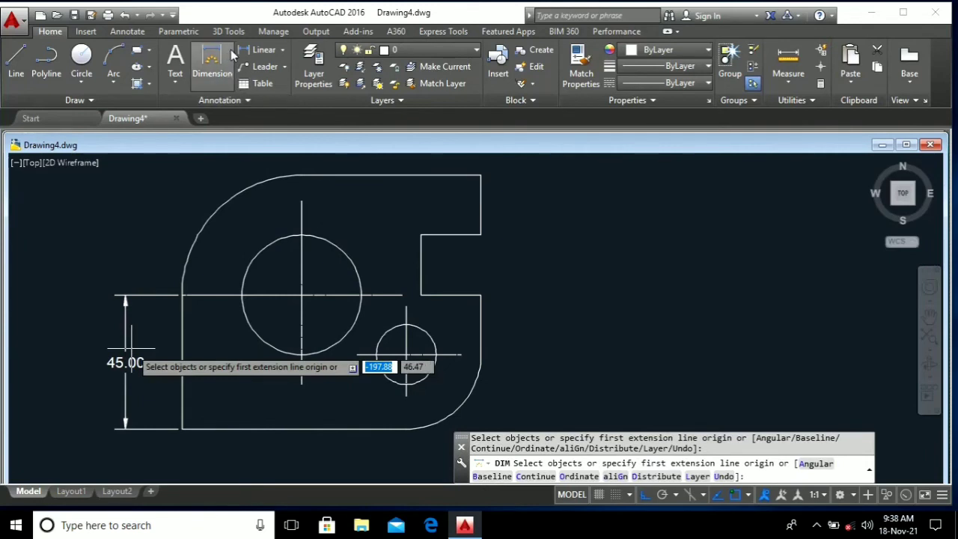
left_click(277, 429)
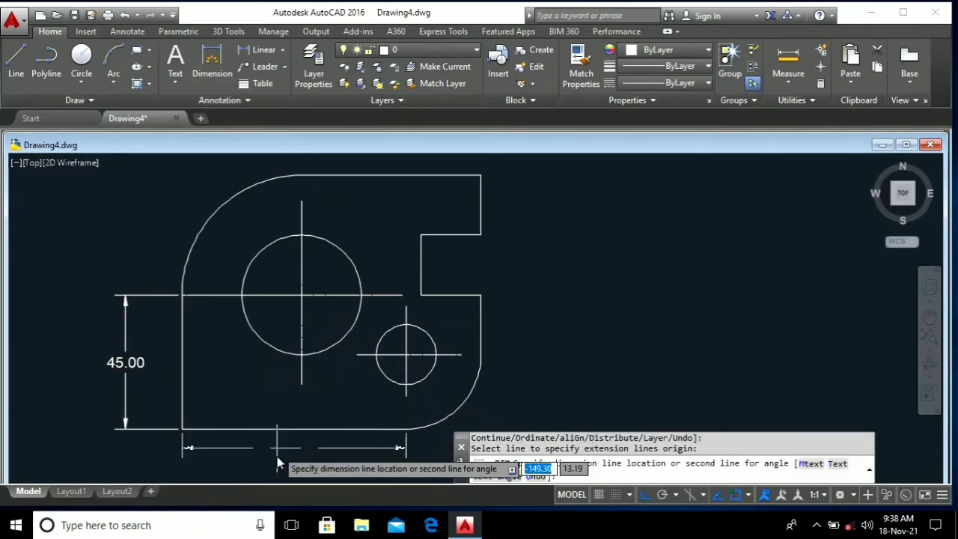
left_click(277, 461)
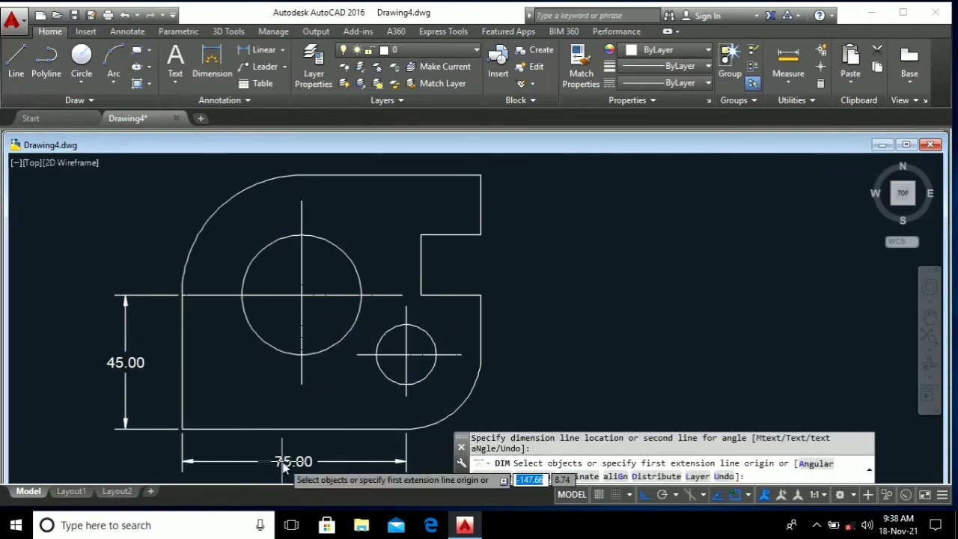
left_click(421, 381)
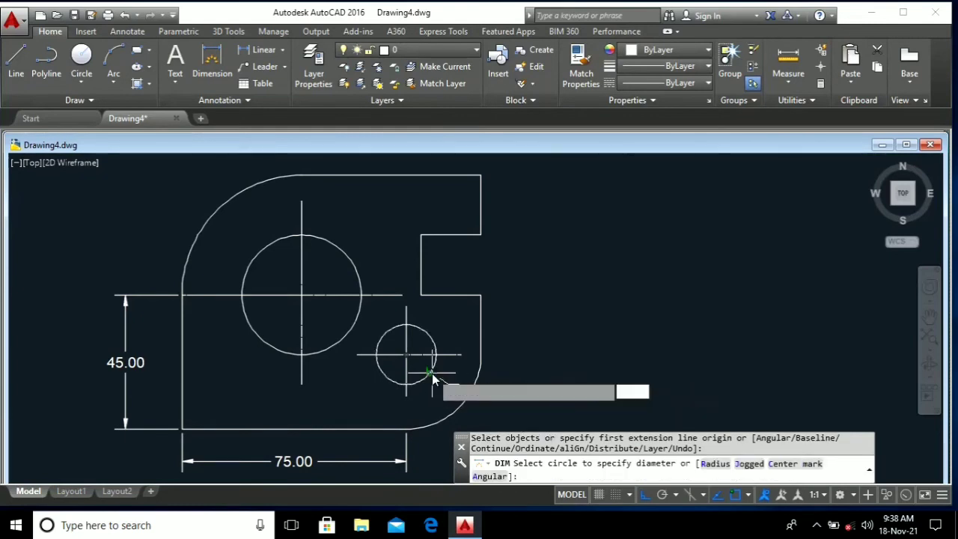
left_click(433, 380)
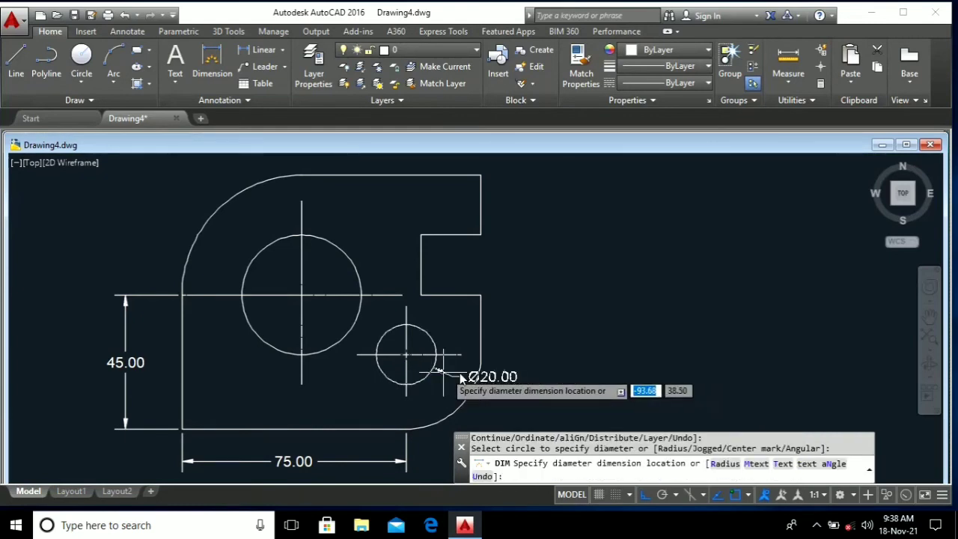
left_click(523, 310)
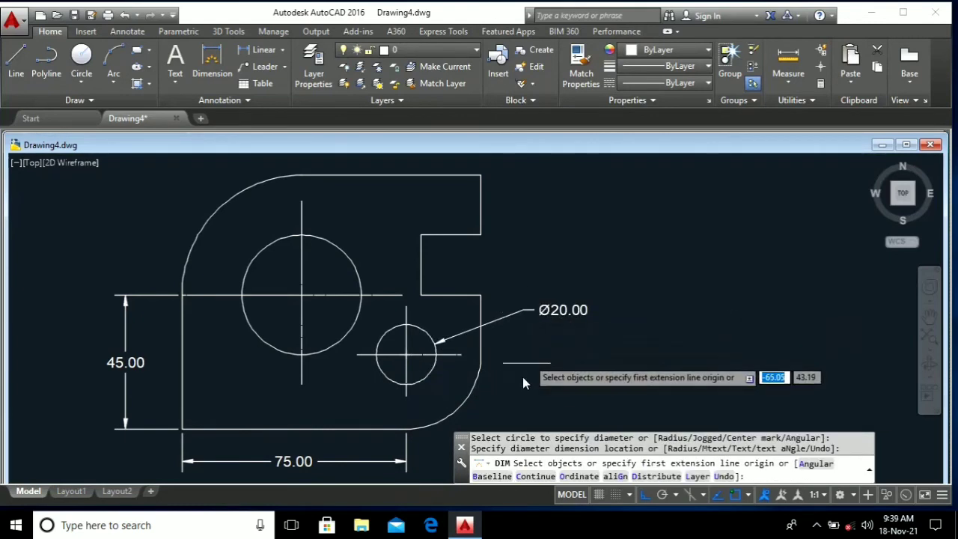
Dimension the lower-right fillet arc as R25.00, discarding a stray 17.13 dimension
left_click(468, 398)
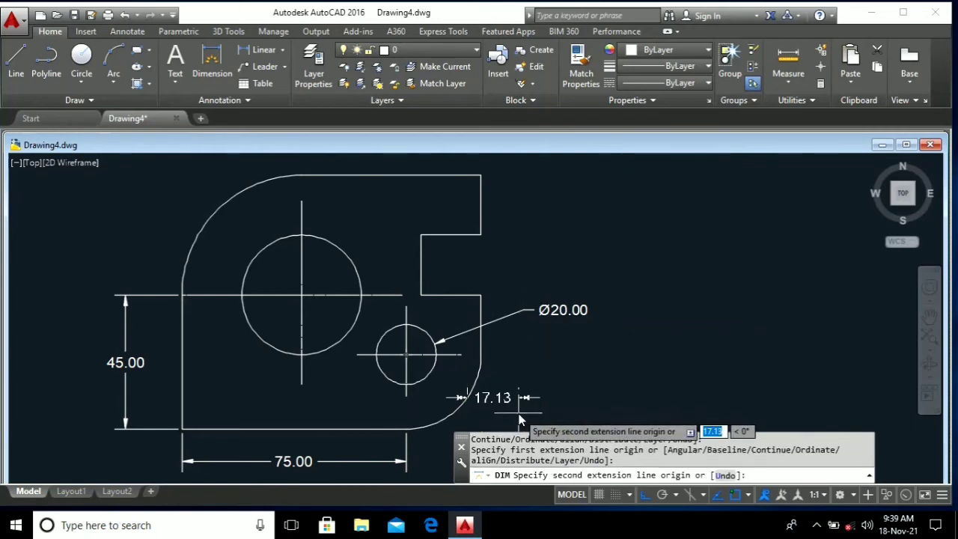
key("Escape")
left_click(232, 82)
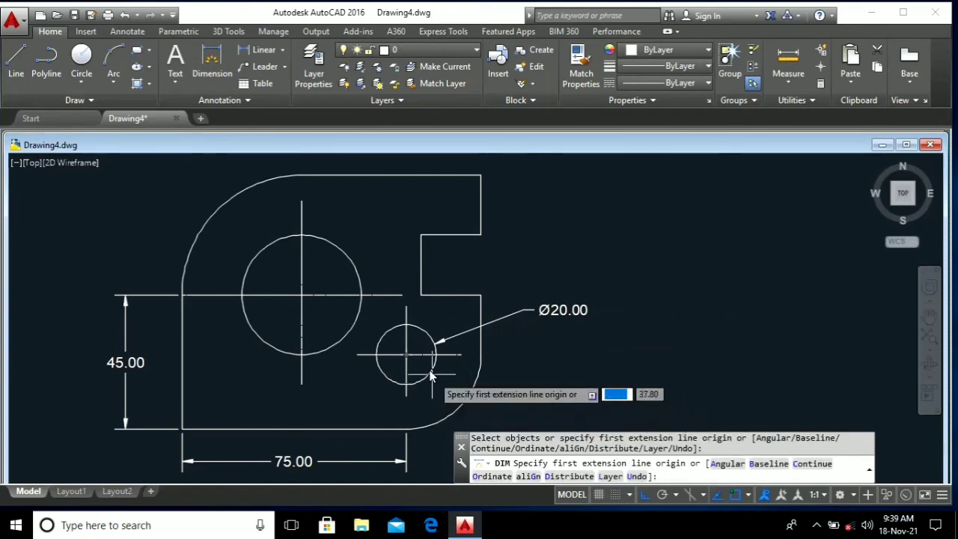
left_click(457, 408)
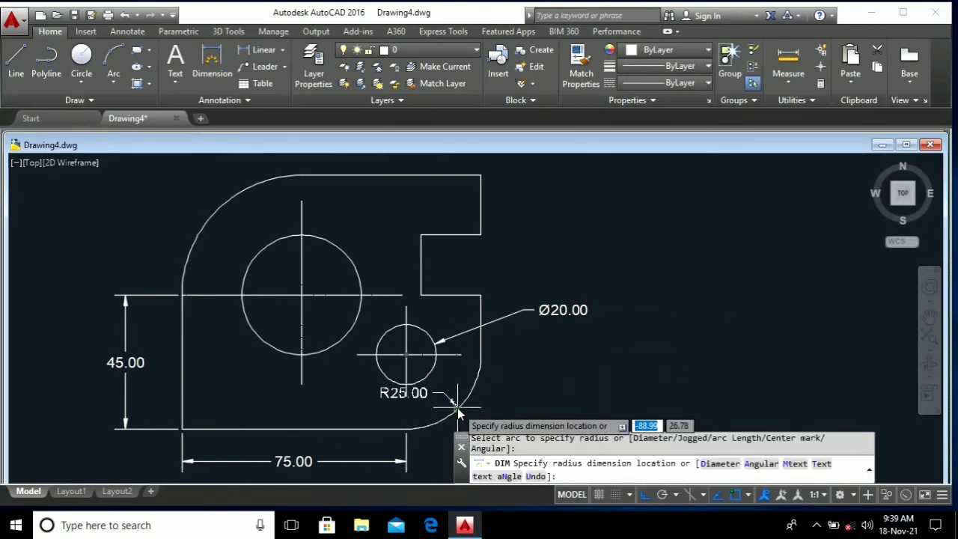
left_click(512, 423)
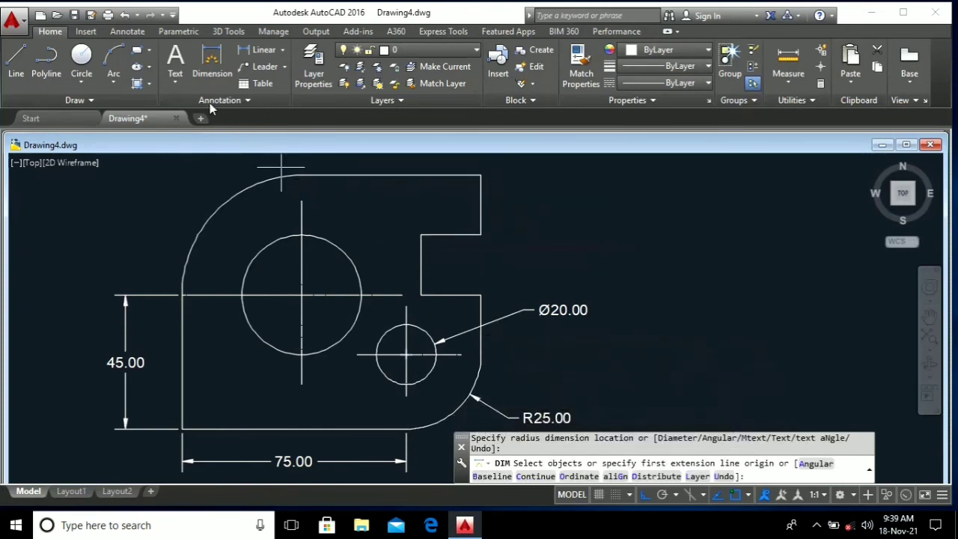
Add the two in-line 20.00 dimensions on the right side and notch
key("Return")
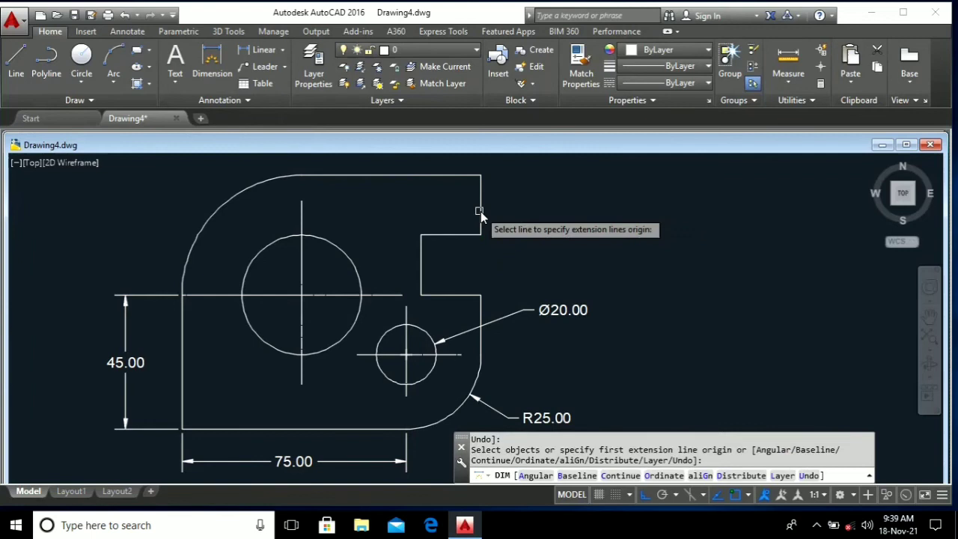
left_click(481, 210)
left_click(505, 238)
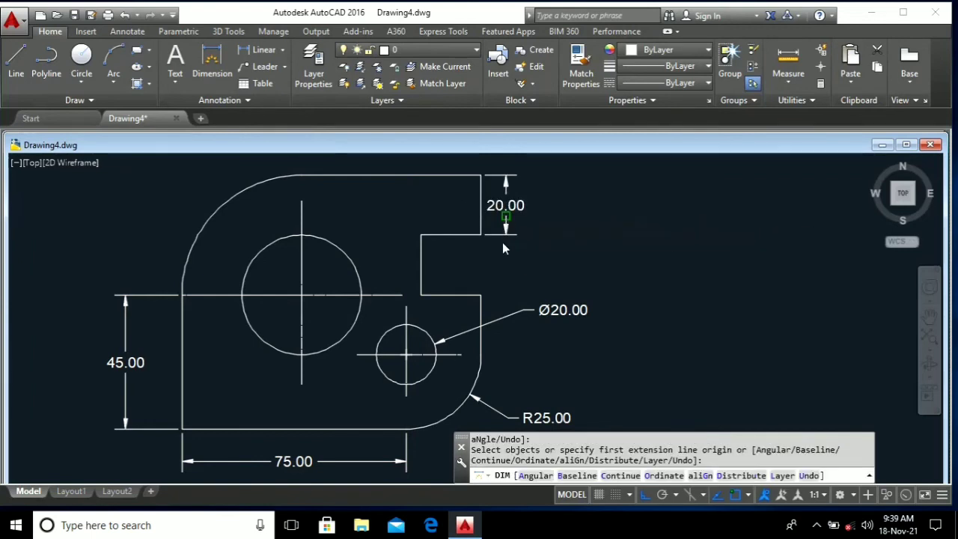
left_click(420, 262)
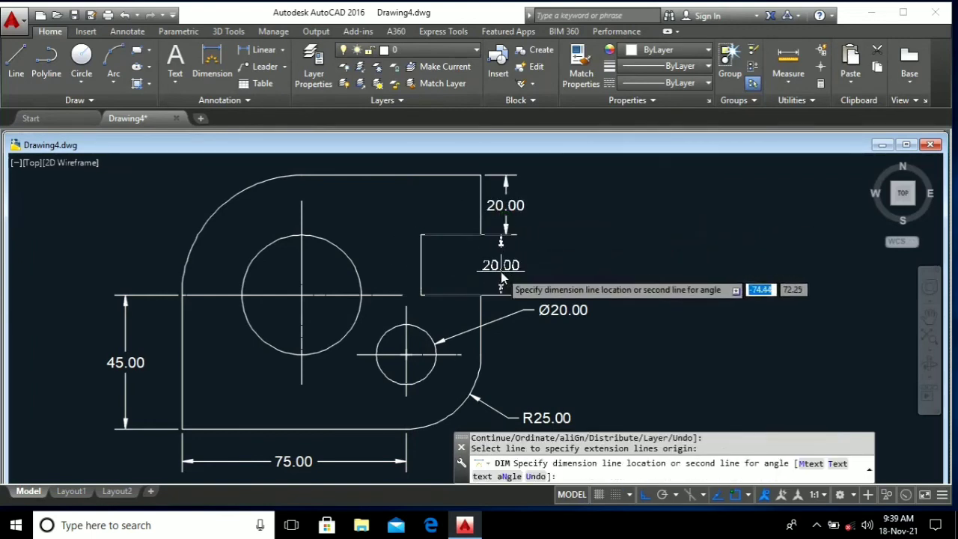
left_click(508, 274)
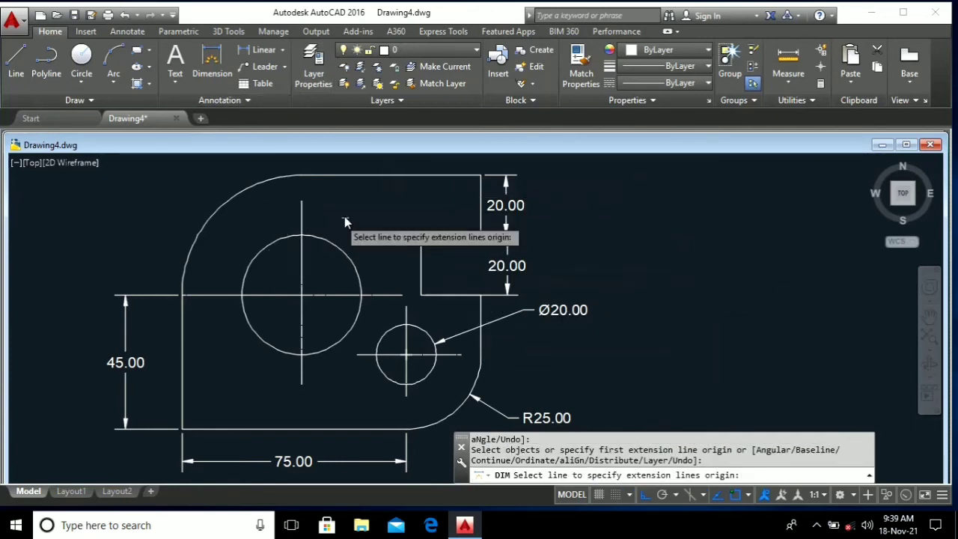
Dimension the plate's top edge as 60.00, placed above the plate
middle_click_drag(344, 213, 348, 247)
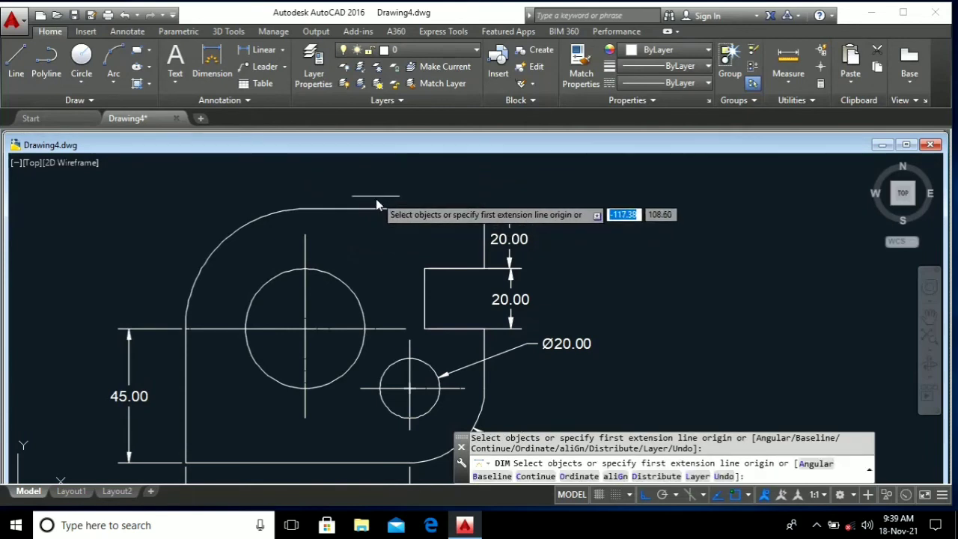
left_click(374, 209)
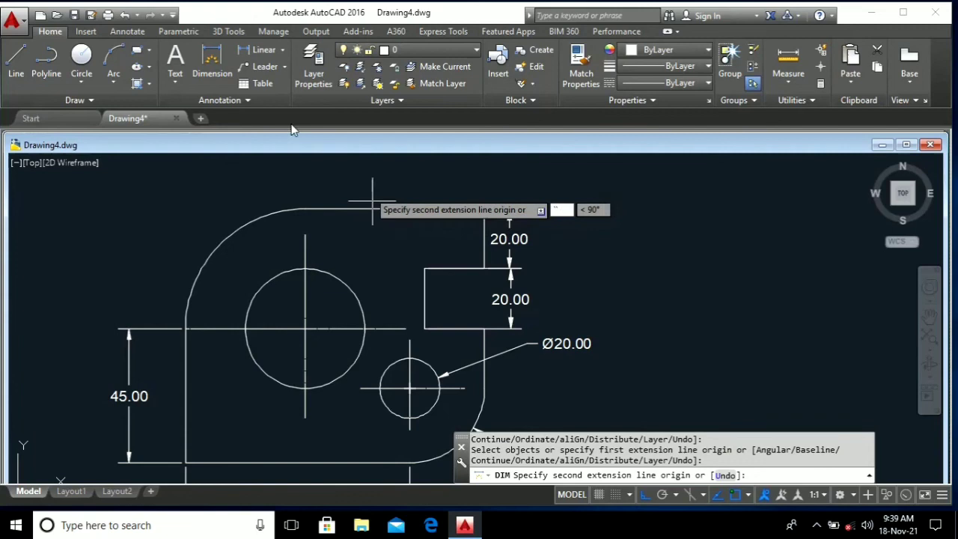
key("Escape")
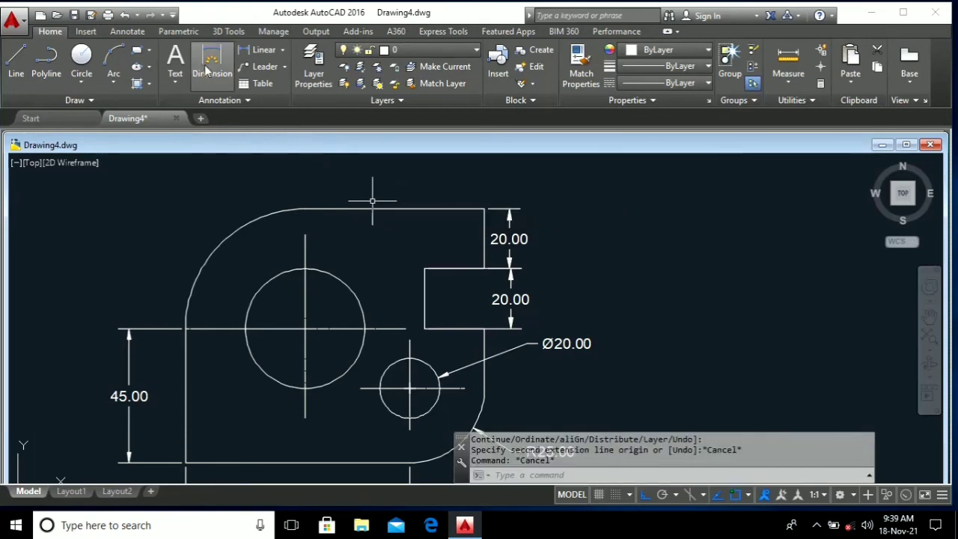
key("Return")
left_click(394, 208)
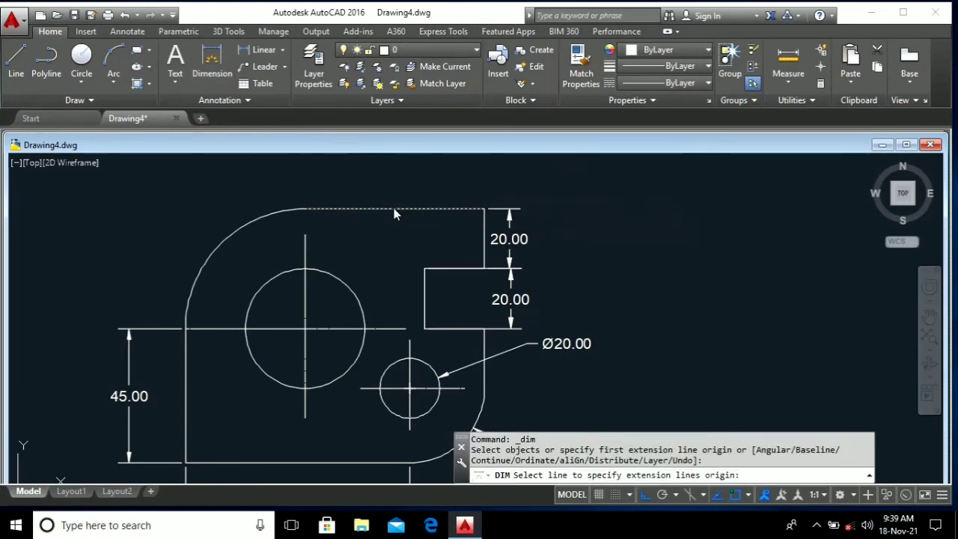
left_click(394, 180)
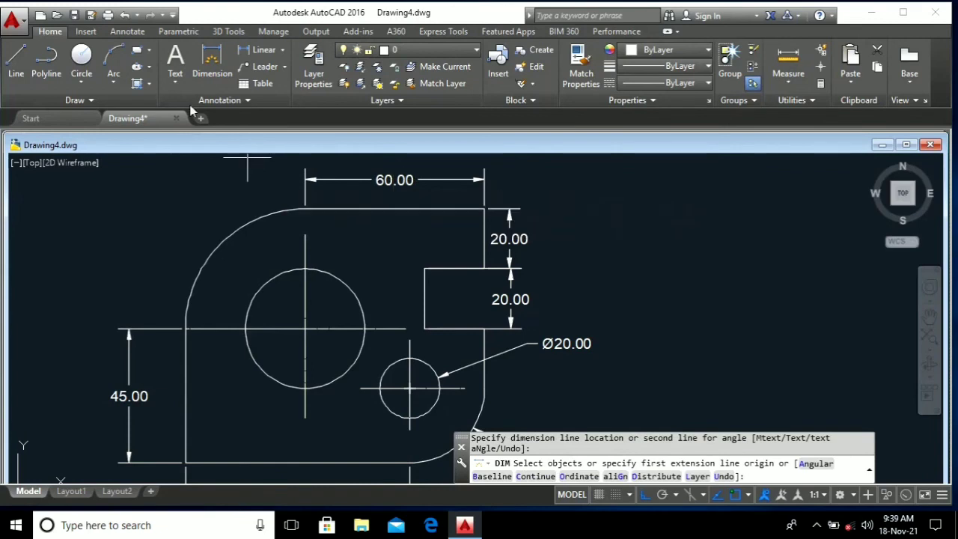
Label the upper-left fillet R40.00 and the large hole Ø40.00
left_click(218, 247)
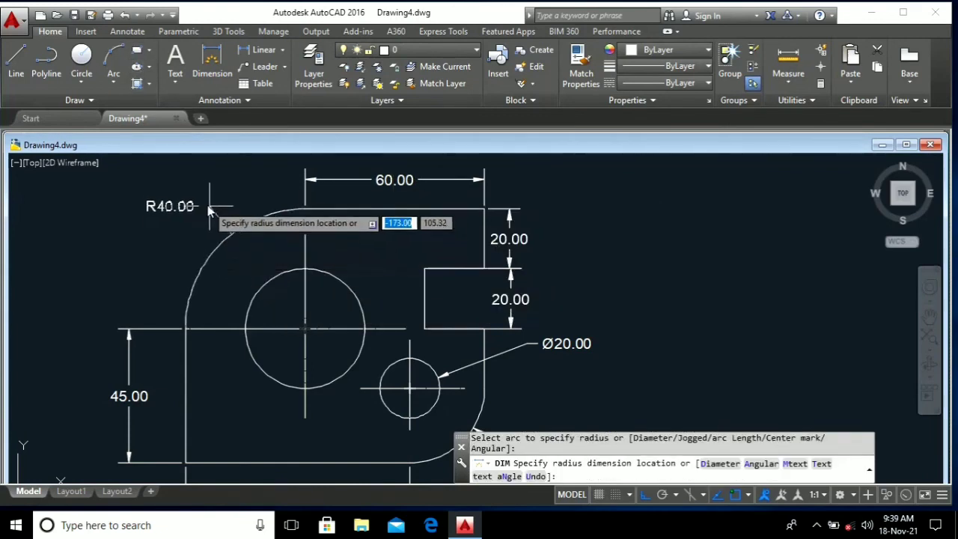
left_click(201, 200)
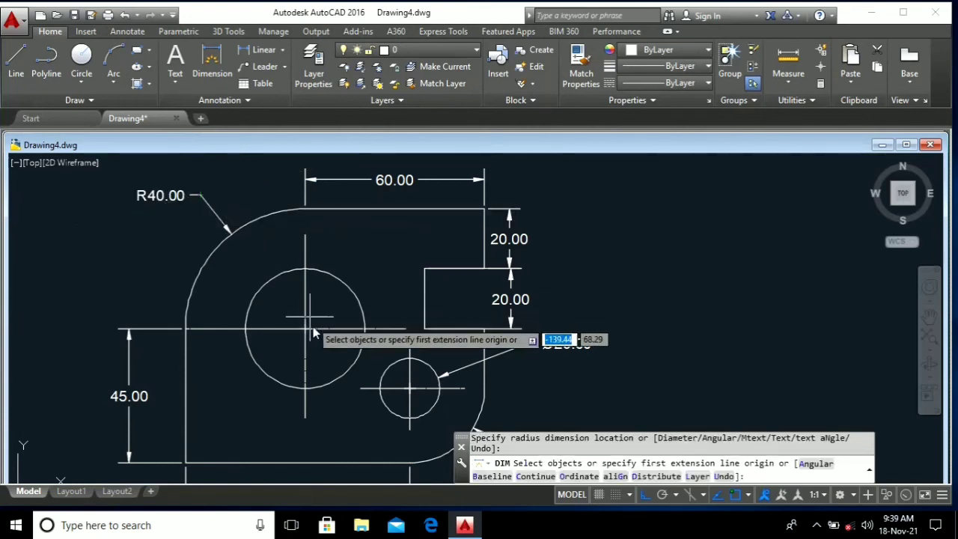
left_click(275, 274)
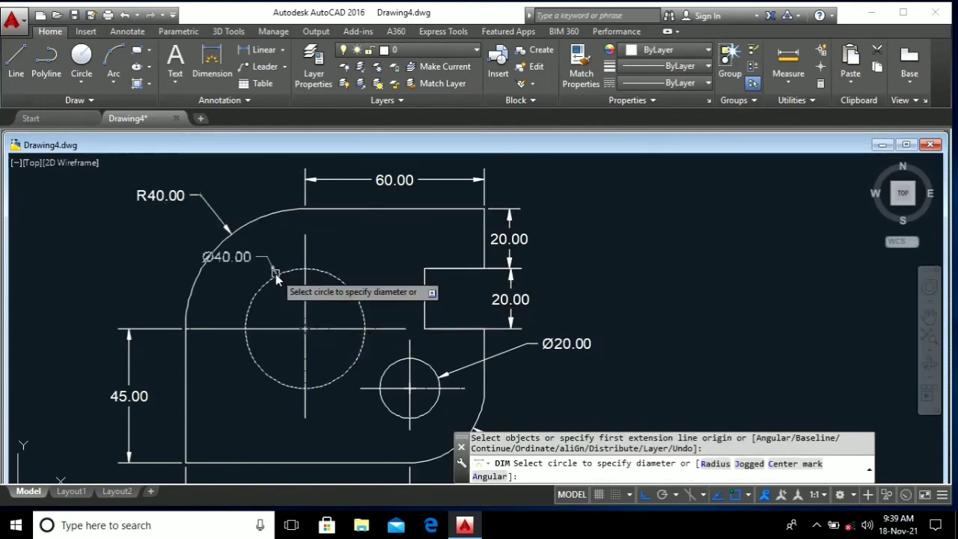
left_click(196, 235)
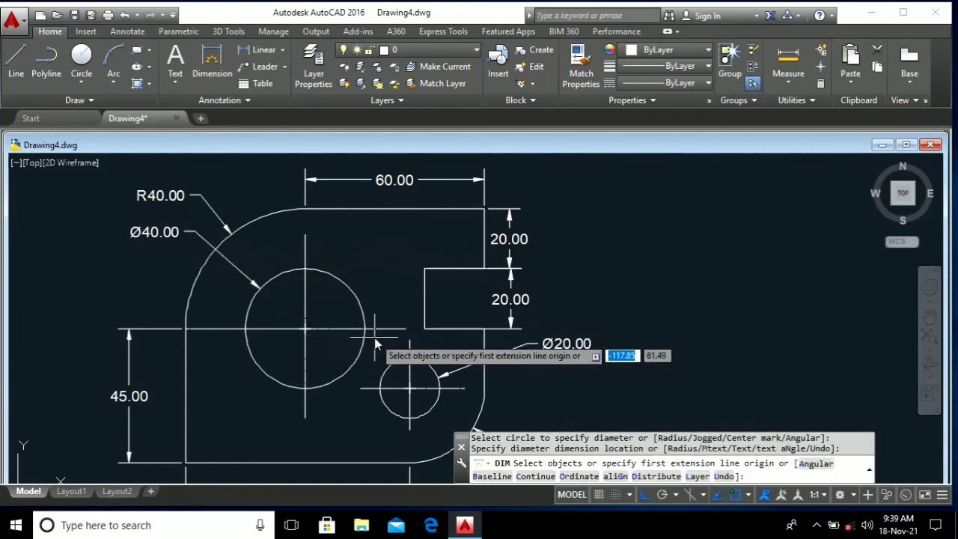
key("Escape")
scroll(531, 258, "down", 2)
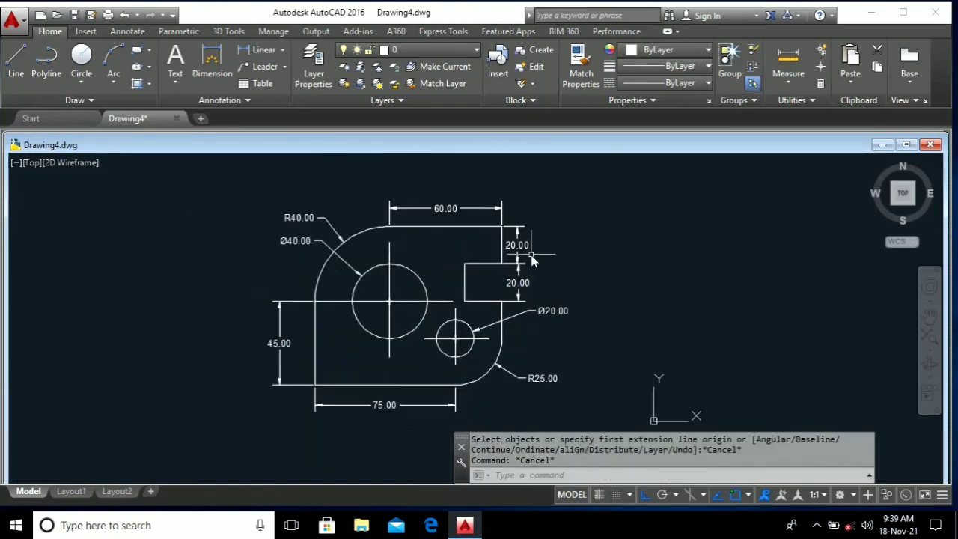
middle_click_drag(623, 311, 538, 320)
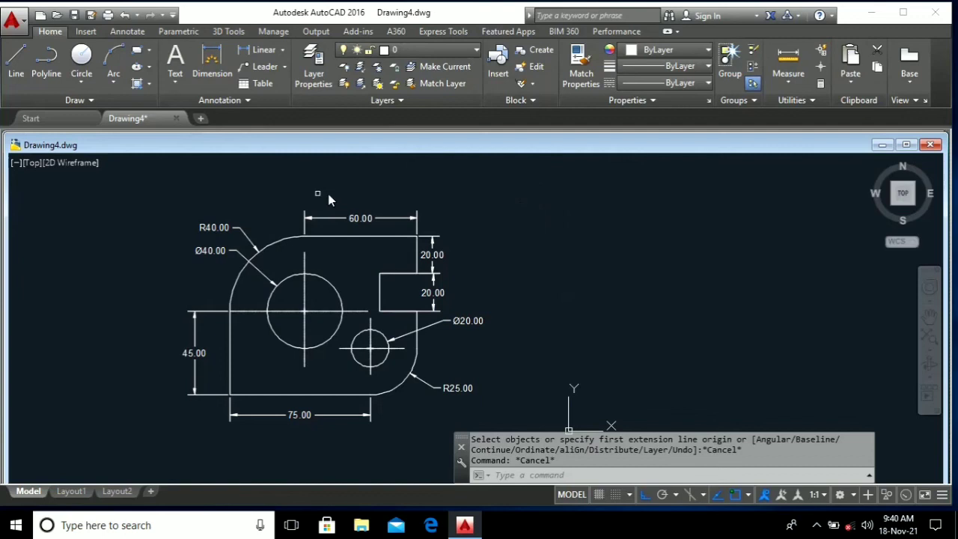
Select the plate's outline edges, notch, R40 and R25 arcs, and both holes
left_click(277, 247)
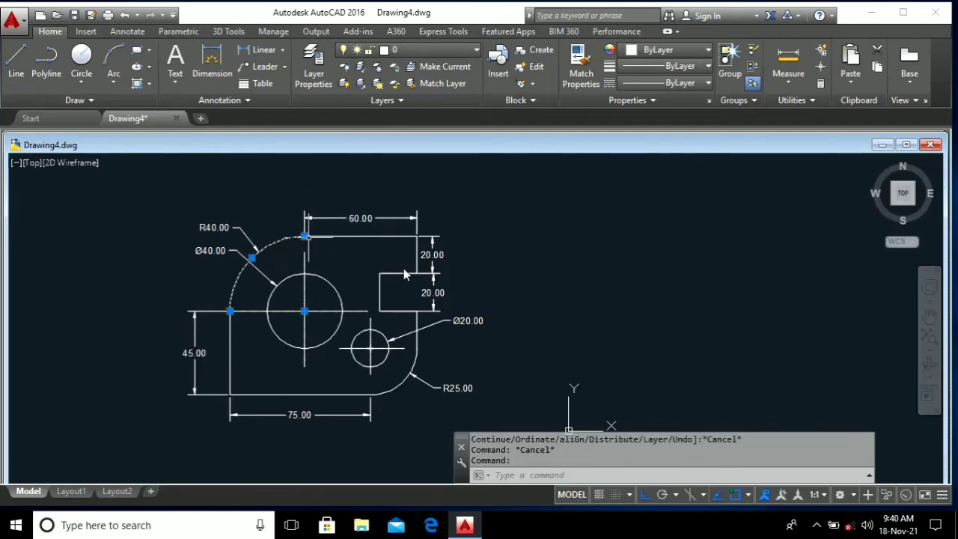
left_click(377, 238)
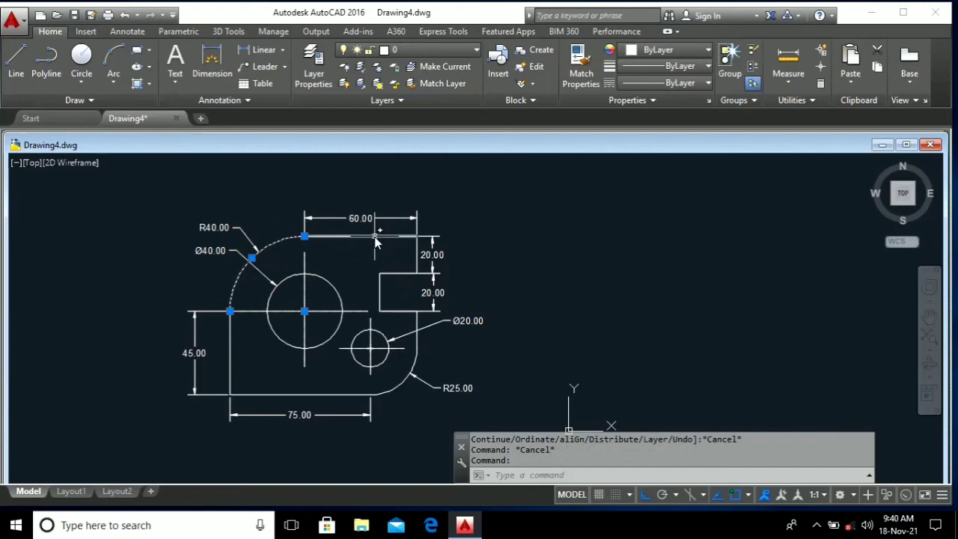
left_click(416, 256)
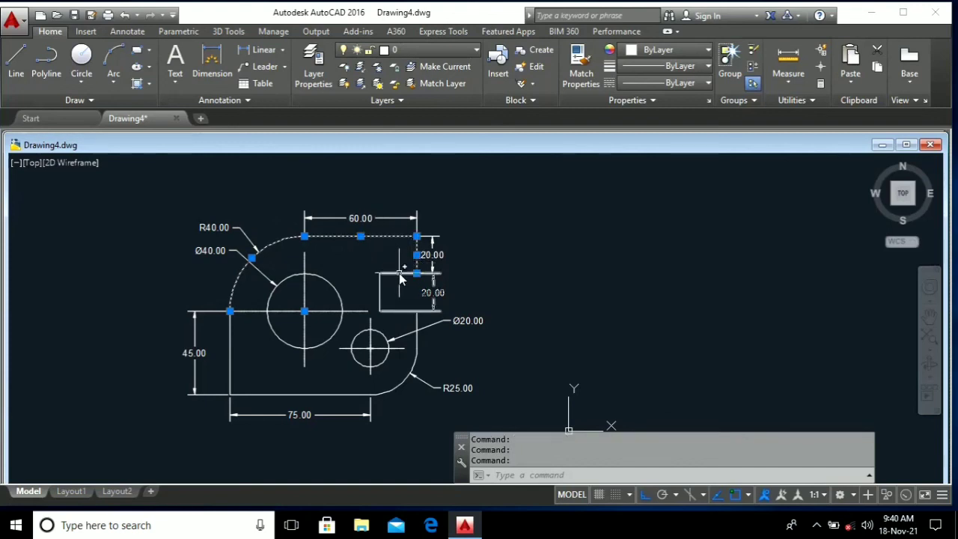
left_click(401, 274)
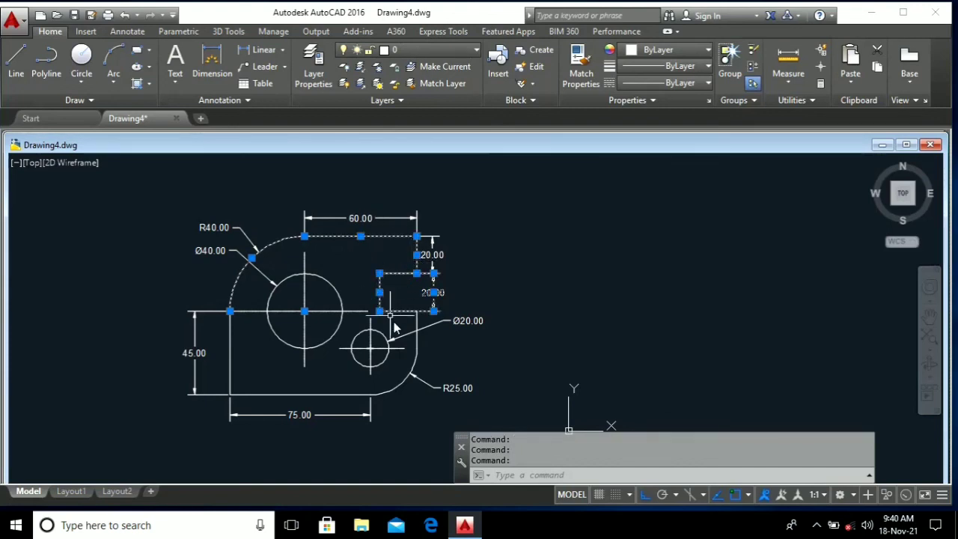
left_click(417, 357)
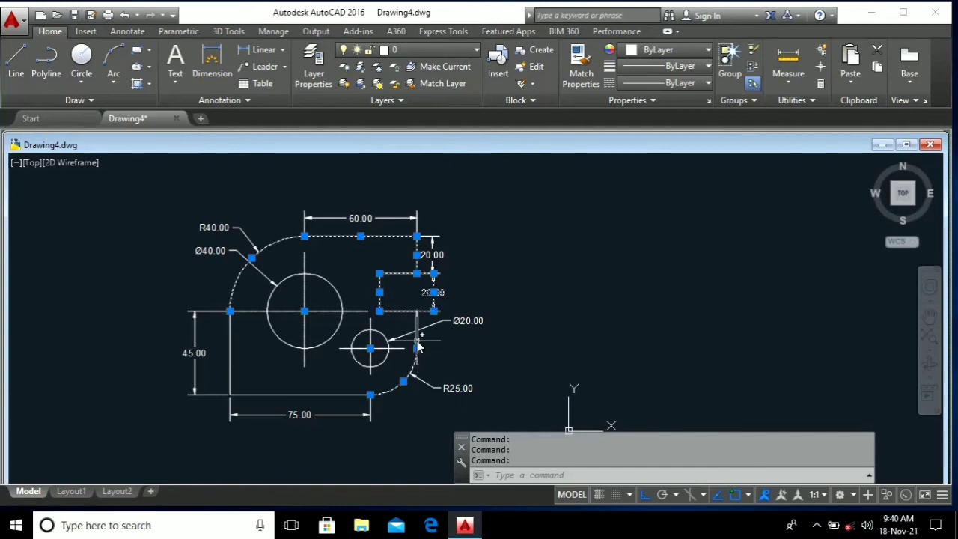
left_click(348, 395)
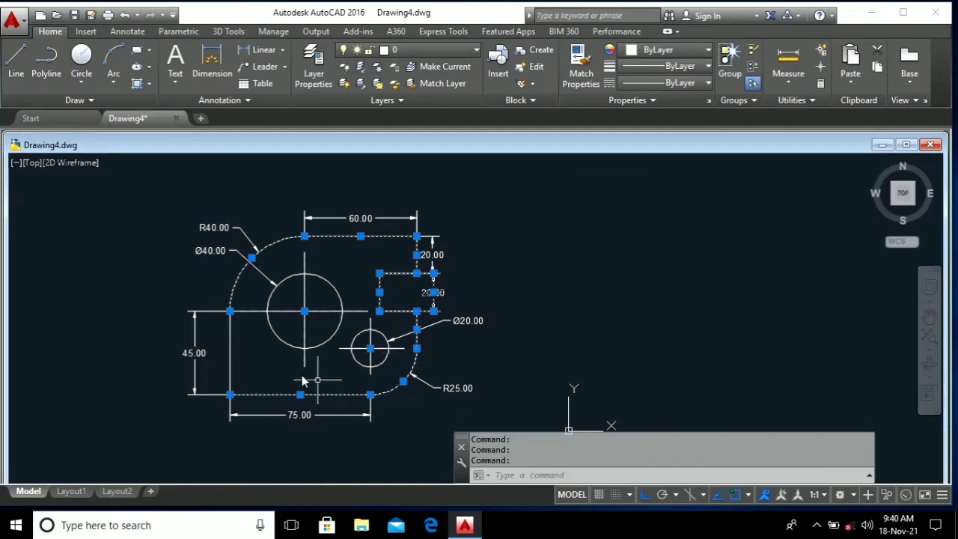
left_click(230, 351)
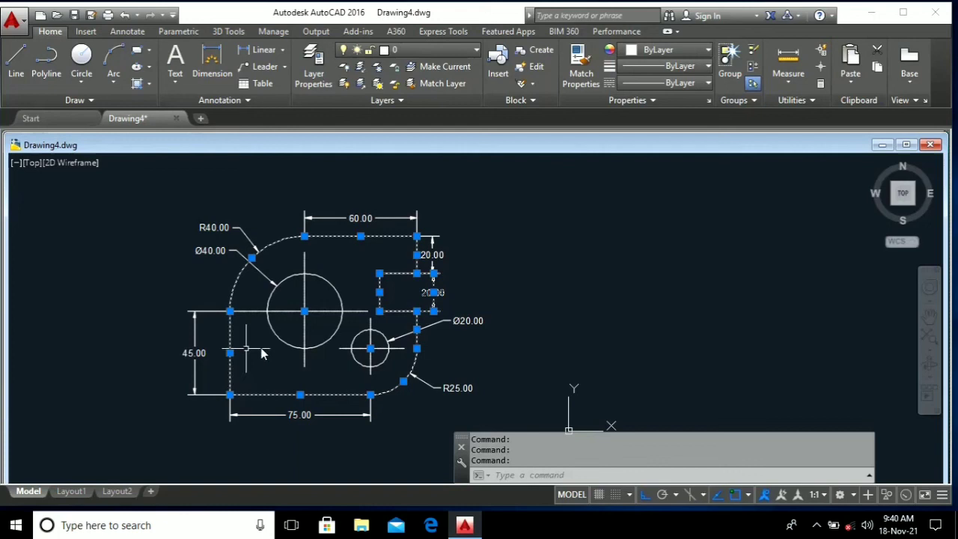
left_click(288, 347)
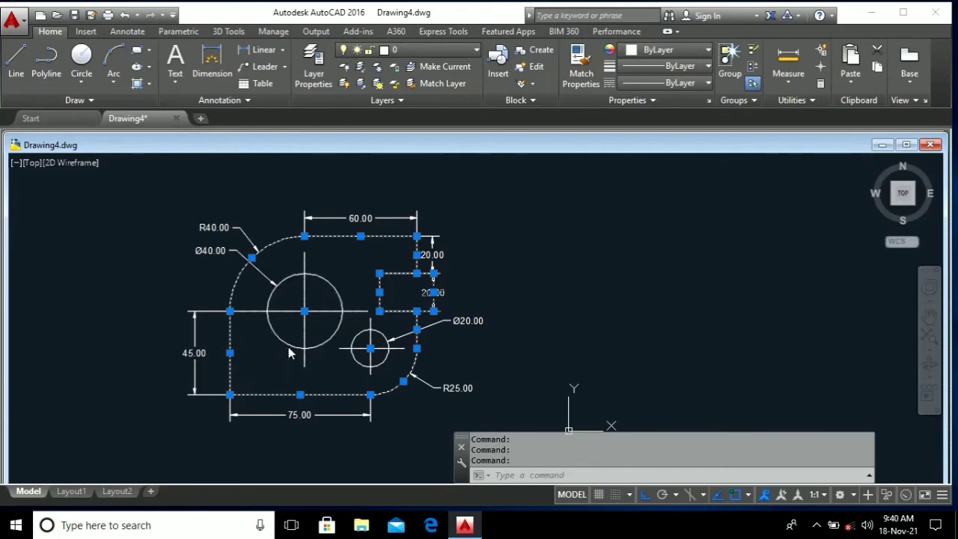
left_click(366, 366)
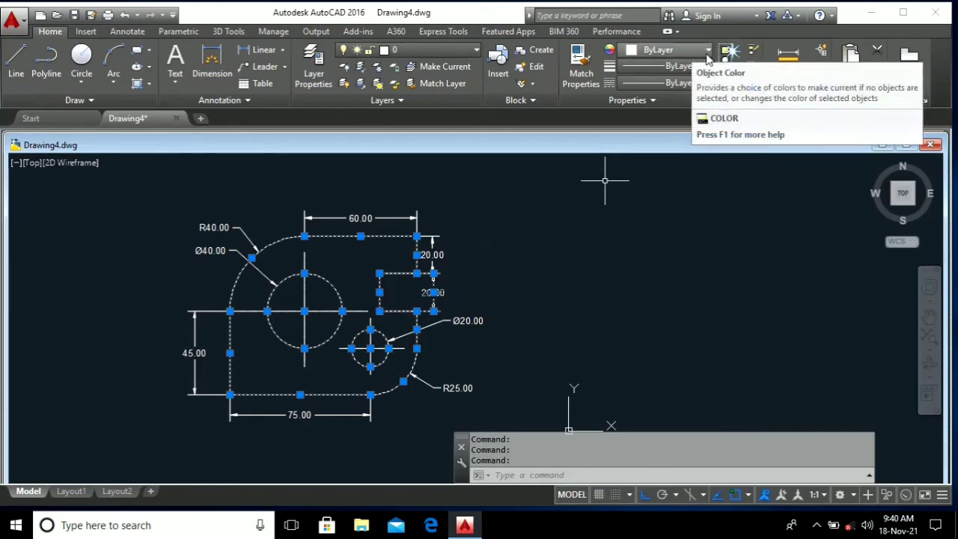
Make the selected geometry yellow and clear the selection
left_click(708, 51)
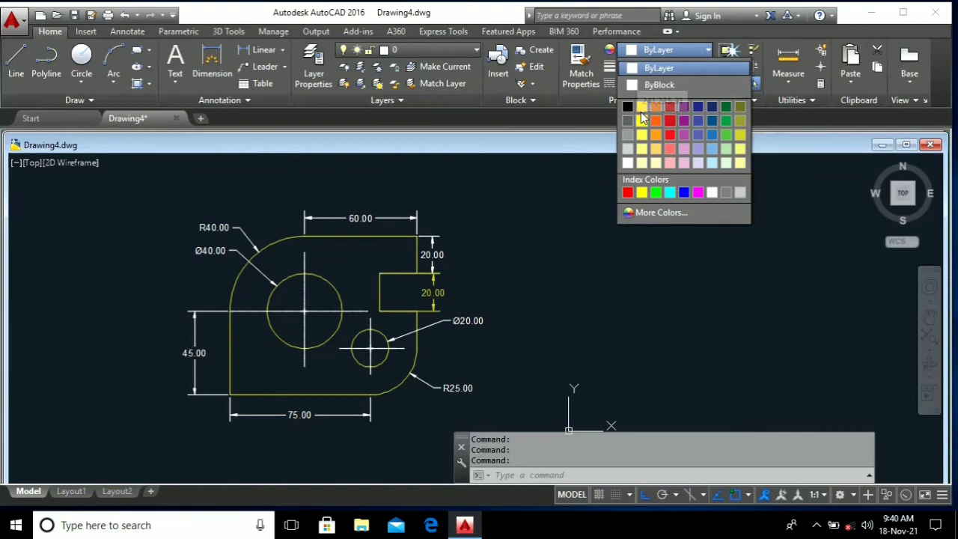
left_click(641, 135)
left_click(628, 225)
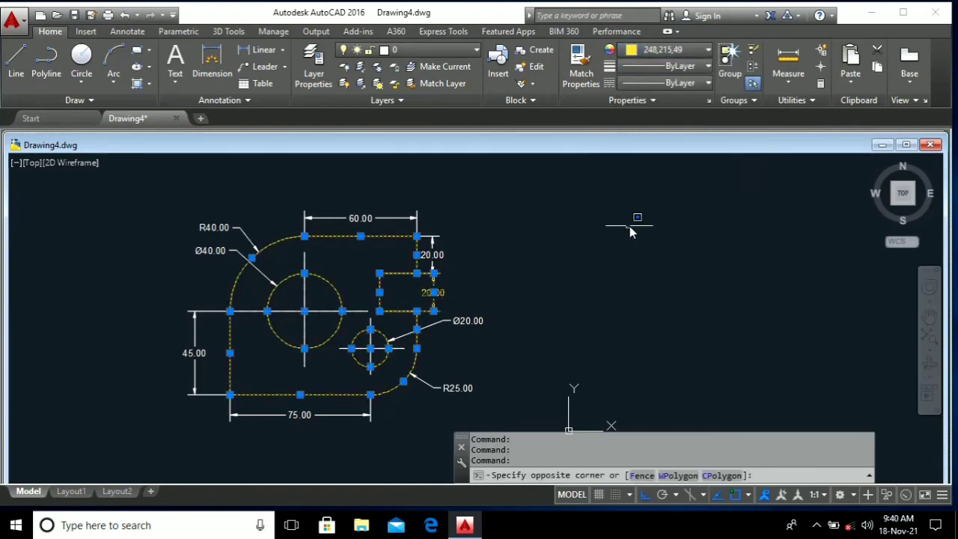
key("Escape")
key("Escape")
key("Escape")
key("Escape")
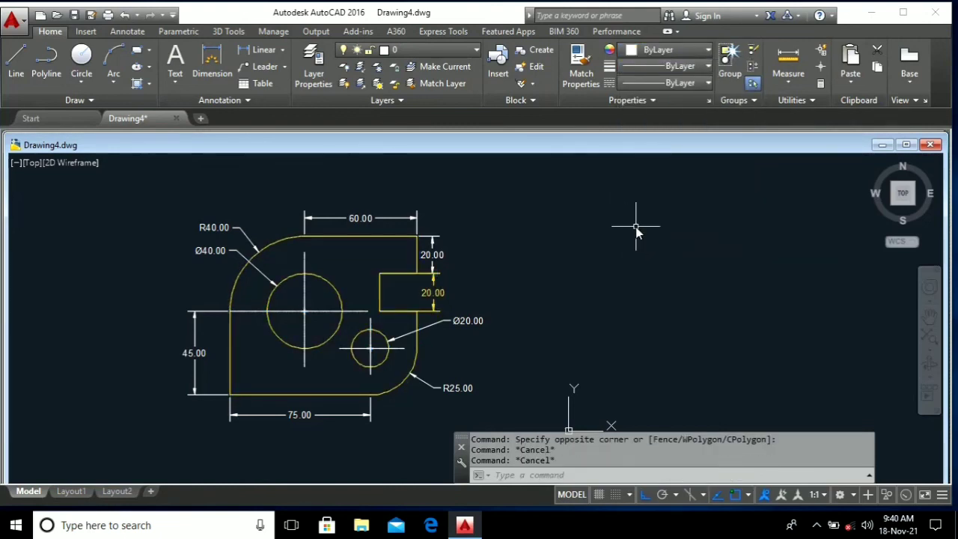